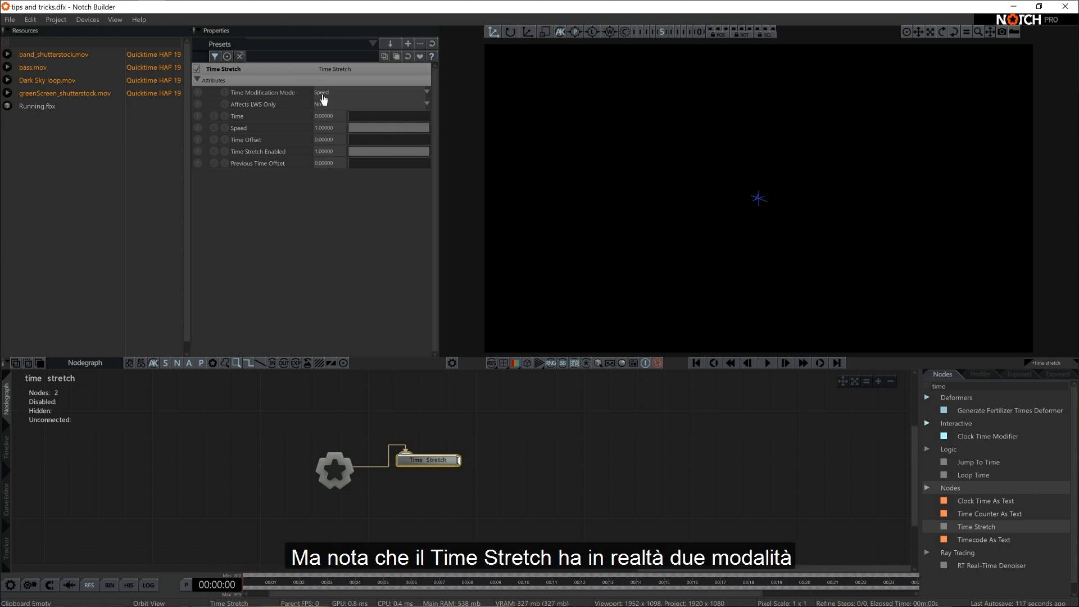
Add the Running.fbx model to the nodegraph as an imported 3D scene and connect it to the Root node.
{"action": "left_click", "coordinate": [330, 93]}
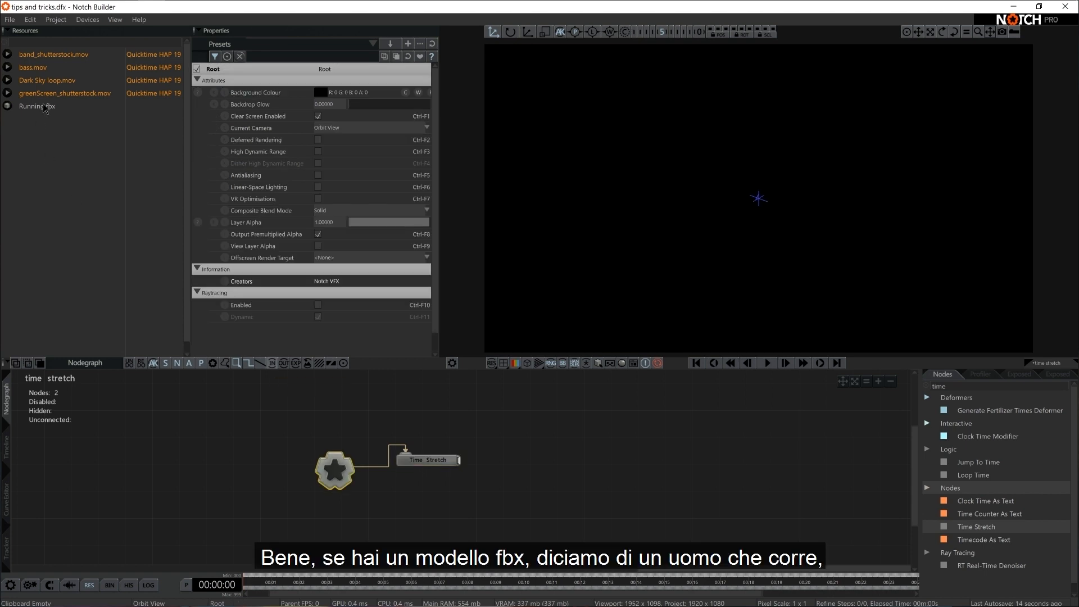
{"action": "left_click_drag", "start_coordinate": [38, 105], "coordinate": [537, 446]}
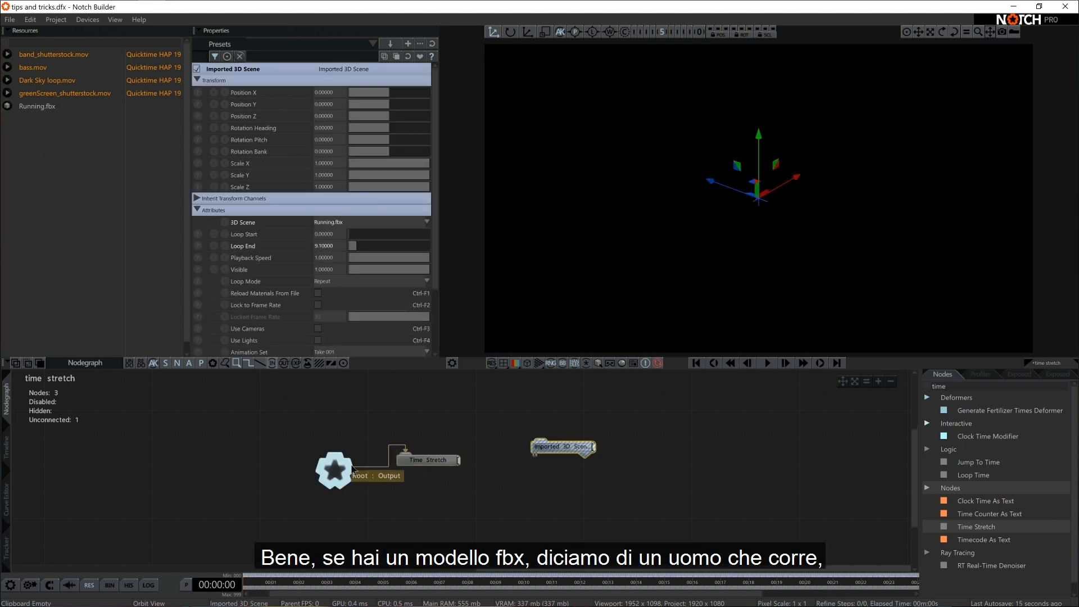
{"action": "left_click_drag", "start_coordinate": [354, 471], "coordinate": [542, 446]}
Set the imported 3D scene's Animation Set to mixamo.com.
{"action": "scroll", "coordinate": [302, 274], "scroll_direction": "down", "scroll_amount": 2}
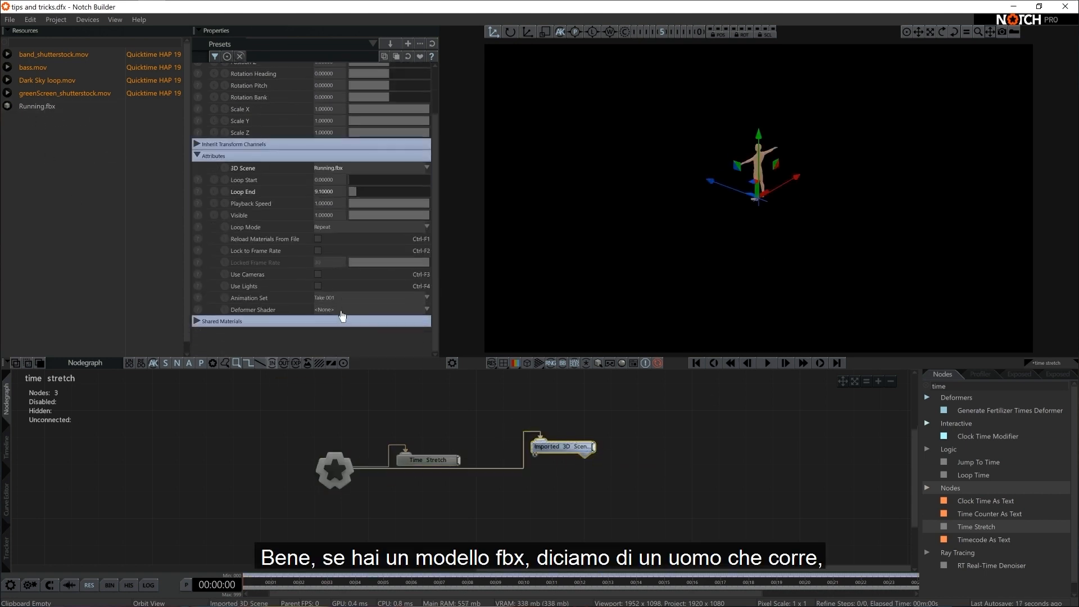
{"action": "left_click", "coordinate": [337, 298]}
{"action": "left_click", "coordinate": [336, 312]}
{"action": "left_click_drag", "start_coordinate": [777, 229], "coordinate": [1016, 161]}
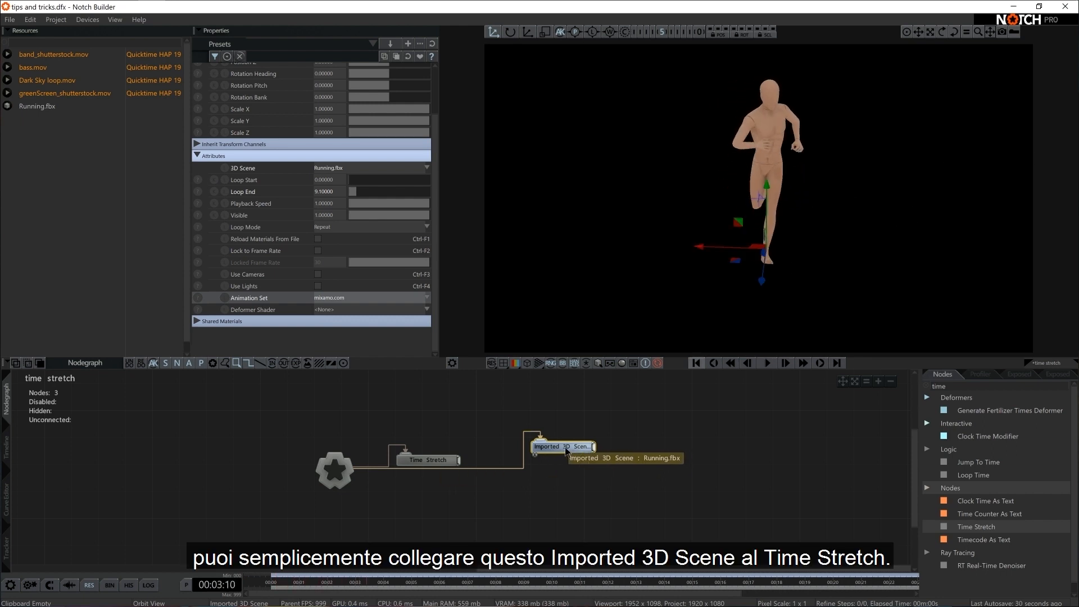
Reconnect the imported 3D scene as a child of the Time Stretch node and reduce that node's Speed to about 0.386.
{"action": "mouse_move", "coordinate": [537, 452]}
{"action": "left_mouse_down"}
{"action": "mouse_move", "coordinate": [489, 475]}
{"action": "mouse_move", "coordinate": [463, 467]}
{"action": "mouse_move", "coordinate": [538, 445]}
{"action": "left_mouse_up"}
{"action": "left_click", "coordinate": [430, 460]}
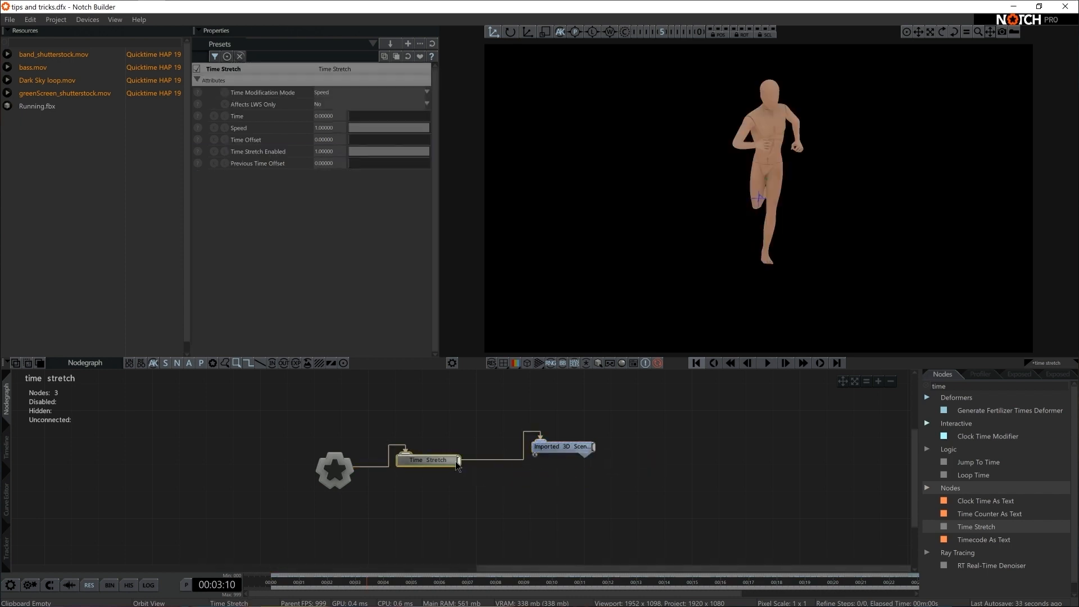
{"action": "left_click", "coordinate": [355, 130]}
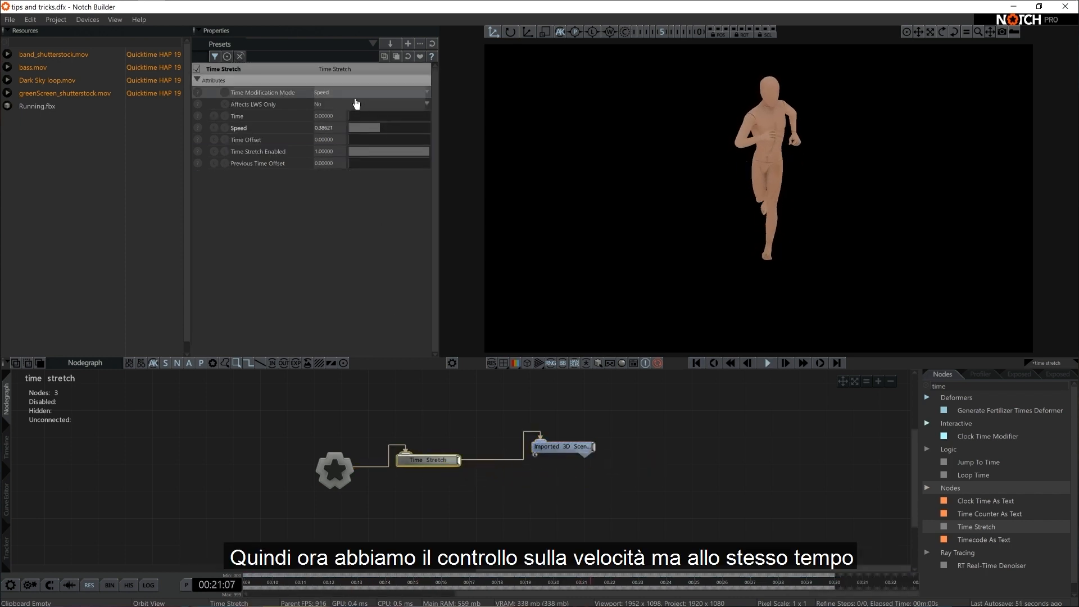
Switch the Time Stretch node's Time Modification Mode to Absolute Time and set its Time to about 0.47.
{"action": "left_click", "coordinate": [348, 93]}
{"action": "left_click", "coordinate": [354, 111]}
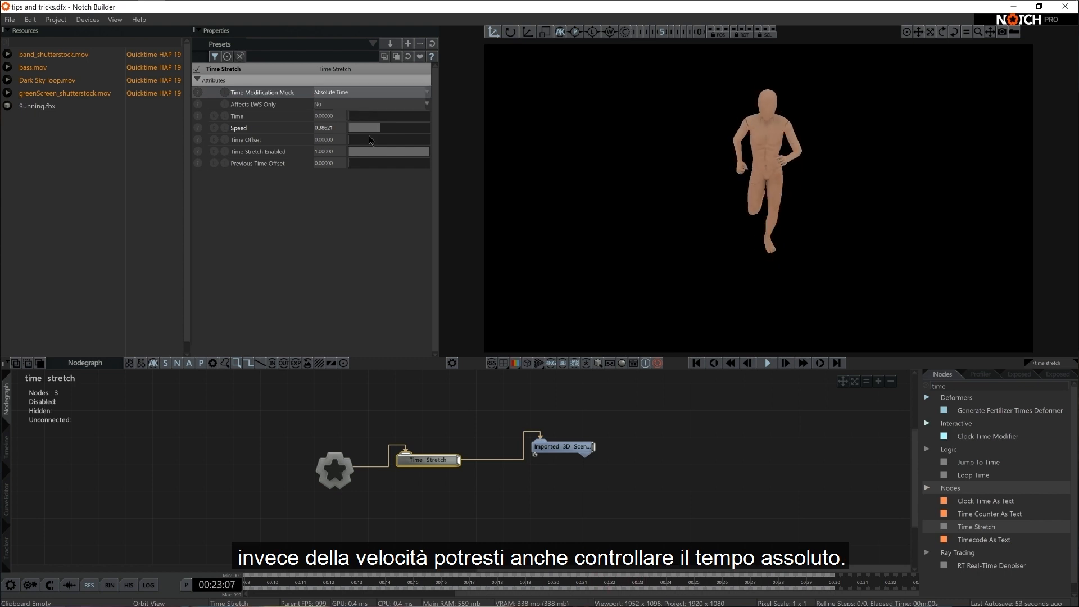
{"action": "left_click", "coordinate": [360, 116]}
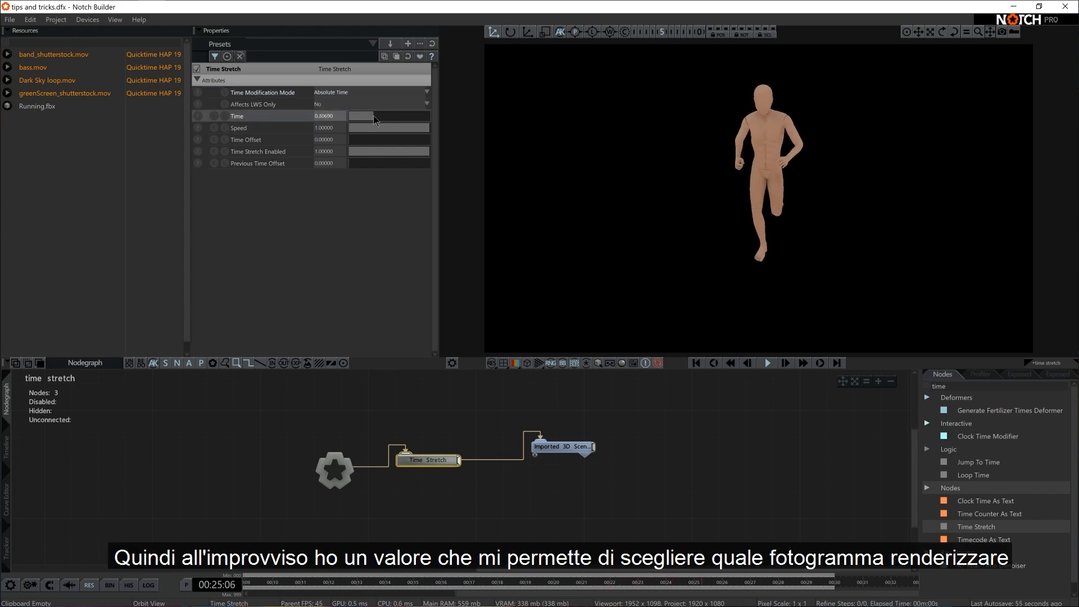
{"action": "left_click_drag", "start_coordinate": [356, 122], "coordinate": [421, 135]}
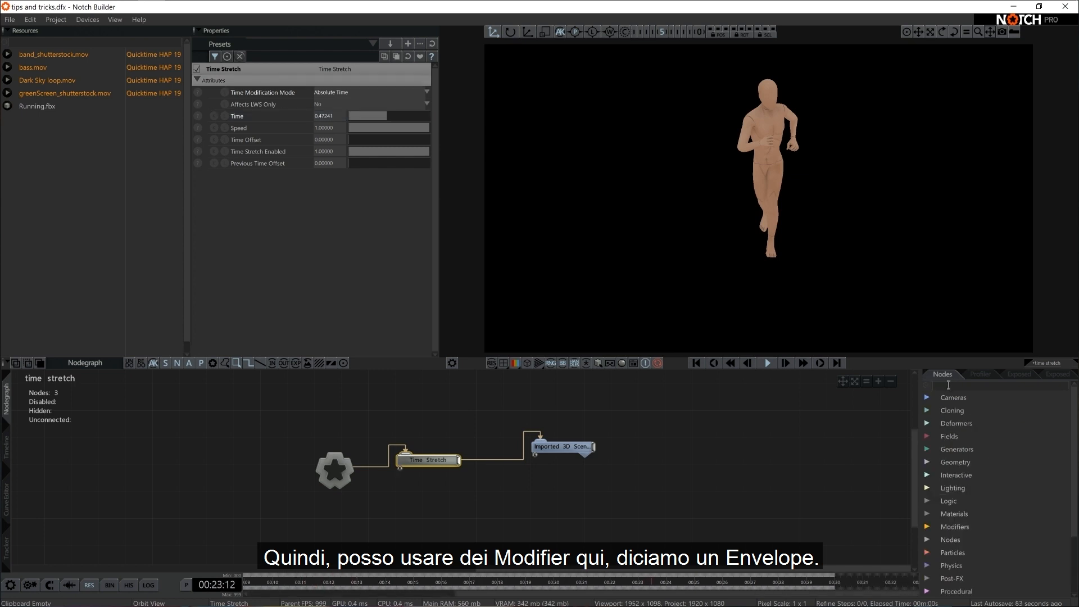
Add an Envelope Modifier below the Time Stretch node and link it to the Time Stretch's Time attribute.
{"action": "type", "text": "m"}
{"action": "key", "text": "BackSpace"}
{"action": "type", "text": "e"}
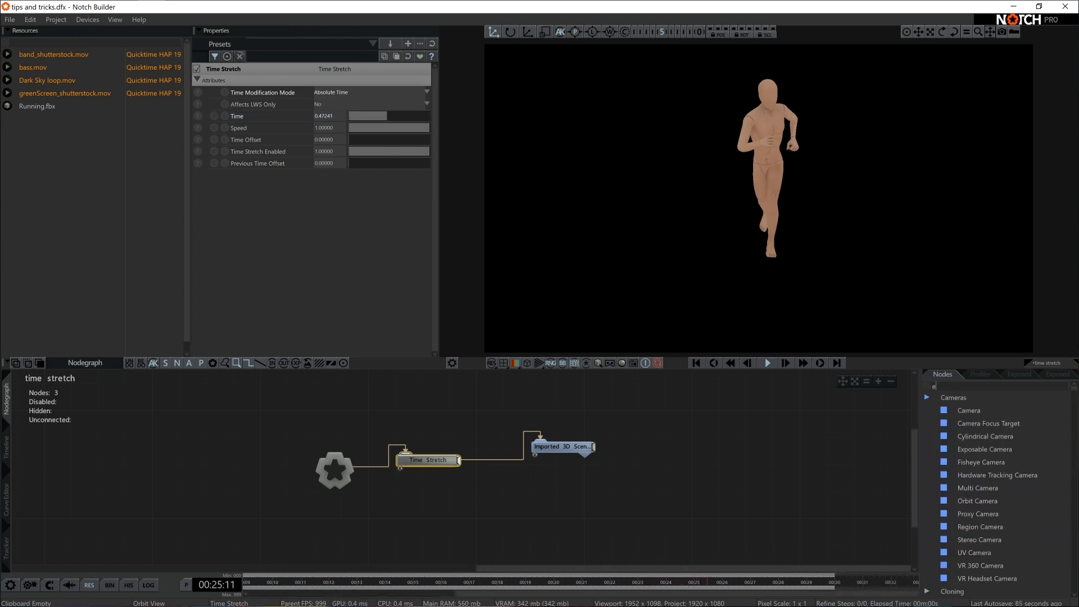
{"action": "type", "text": "nve"}
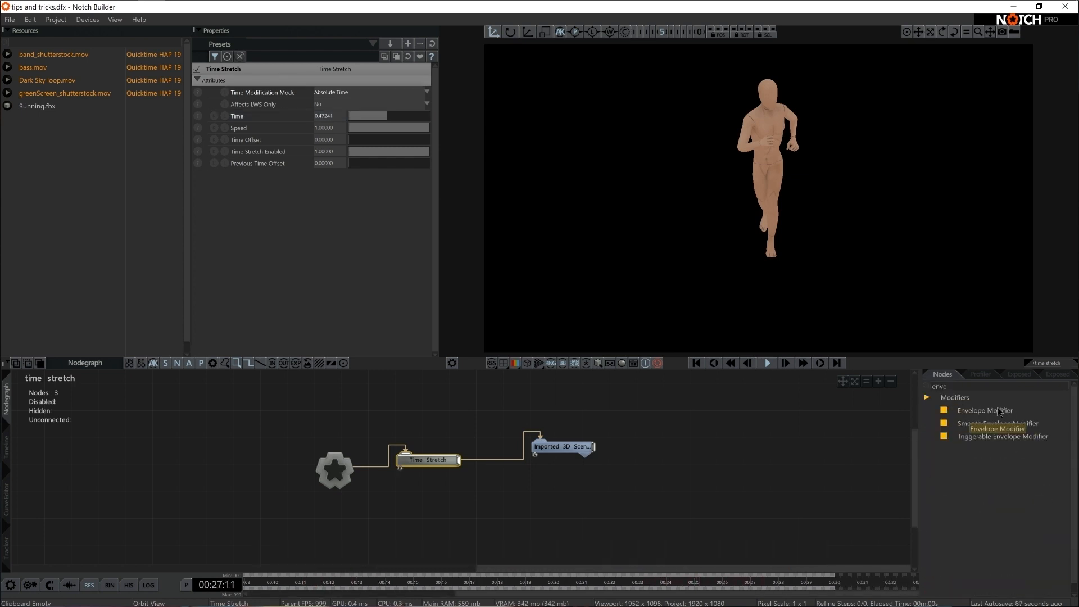
{"action": "left_click_drag", "start_coordinate": [999, 411], "coordinate": [331, 214]}
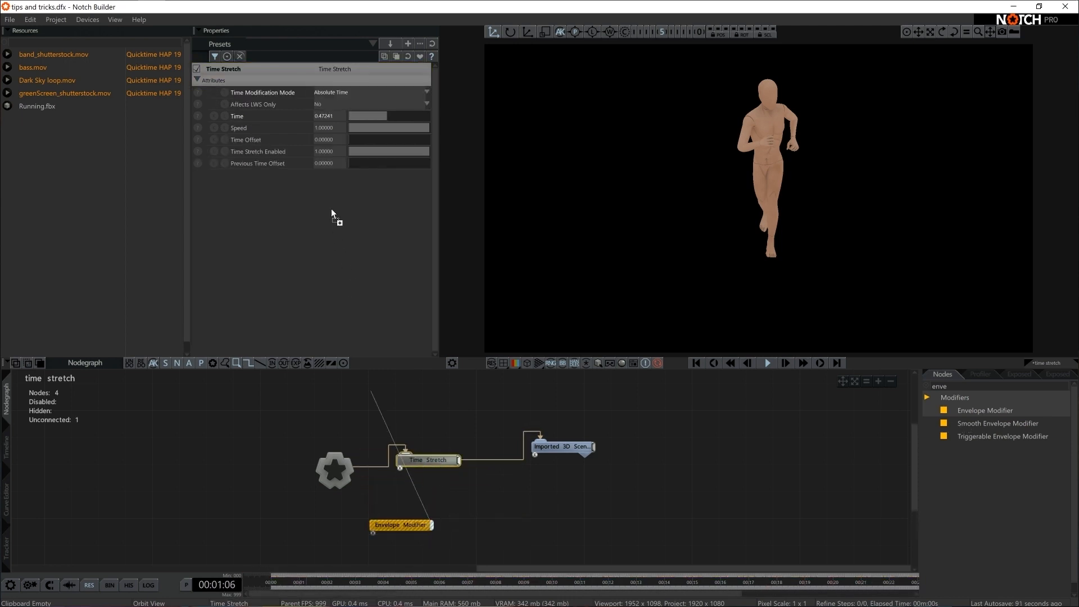
Raise the Envelope Modifier's Value to about 0.476 and vary it further to scrub through the running animation.
{"action": "left_click", "coordinate": [406, 525]}
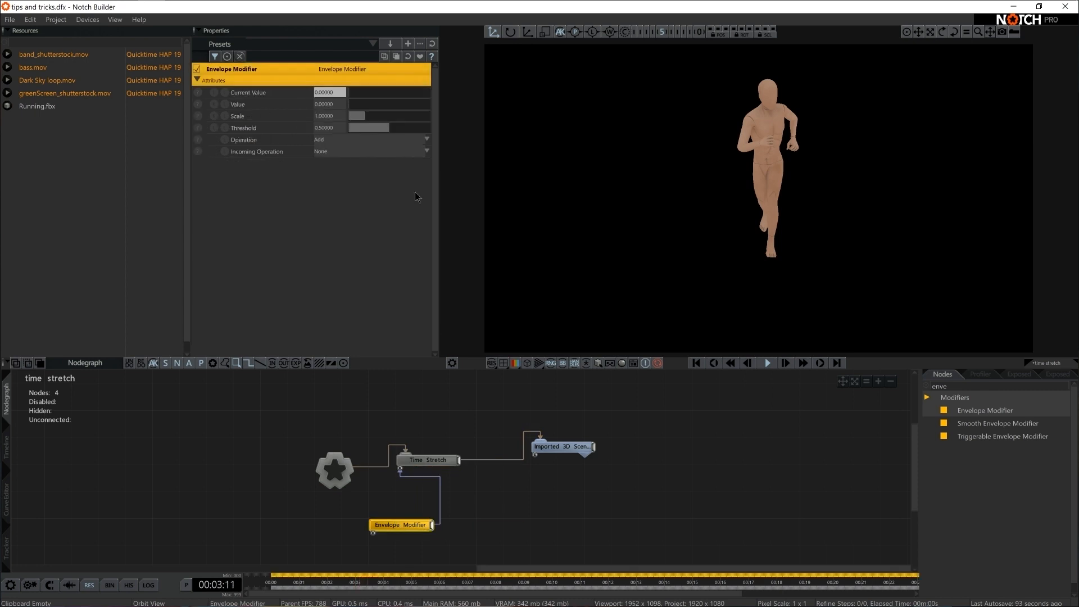
{"action": "left_click_drag", "start_coordinate": [359, 104], "coordinate": [394, 115]}
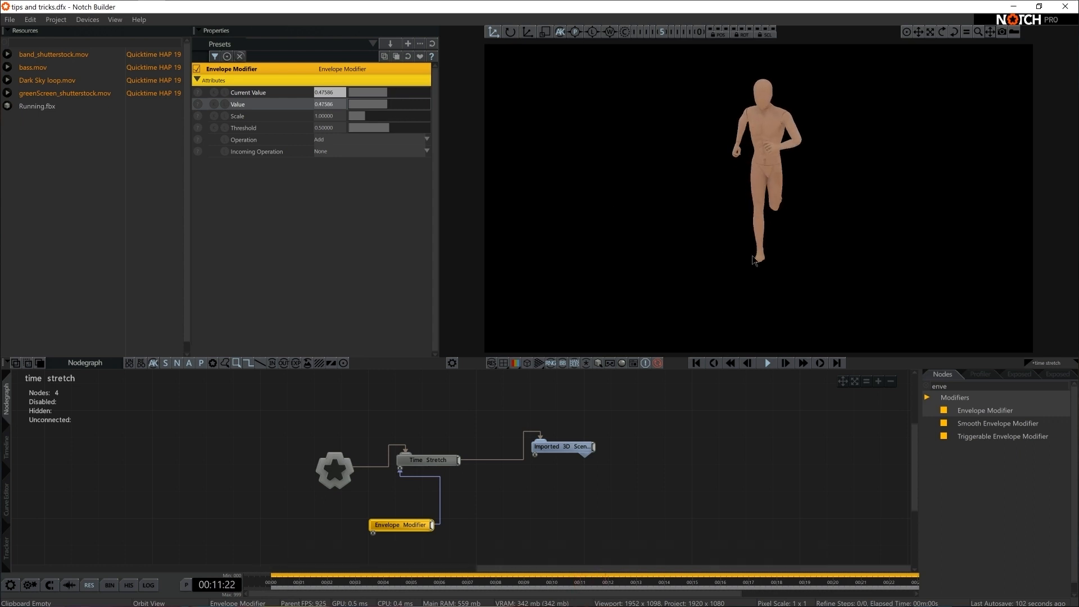
{"action": "middle_click_drag", "start_coordinate": [788, 272], "coordinate": [763, 273]}
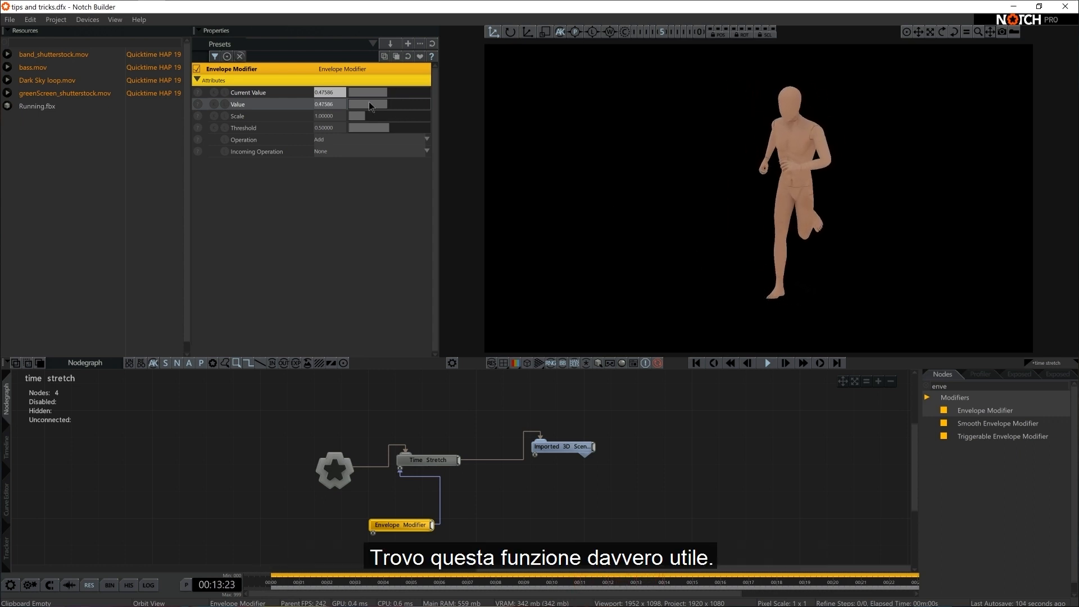
{"action": "mouse_move", "coordinate": [388, 106]}
{"action": "left_mouse_down"}
{"action": "mouse_move", "coordinate": [361, 106]}
{"action": "mouse_move", "coordinate": [394, 103]}
{"action": "left_mouse_up"}
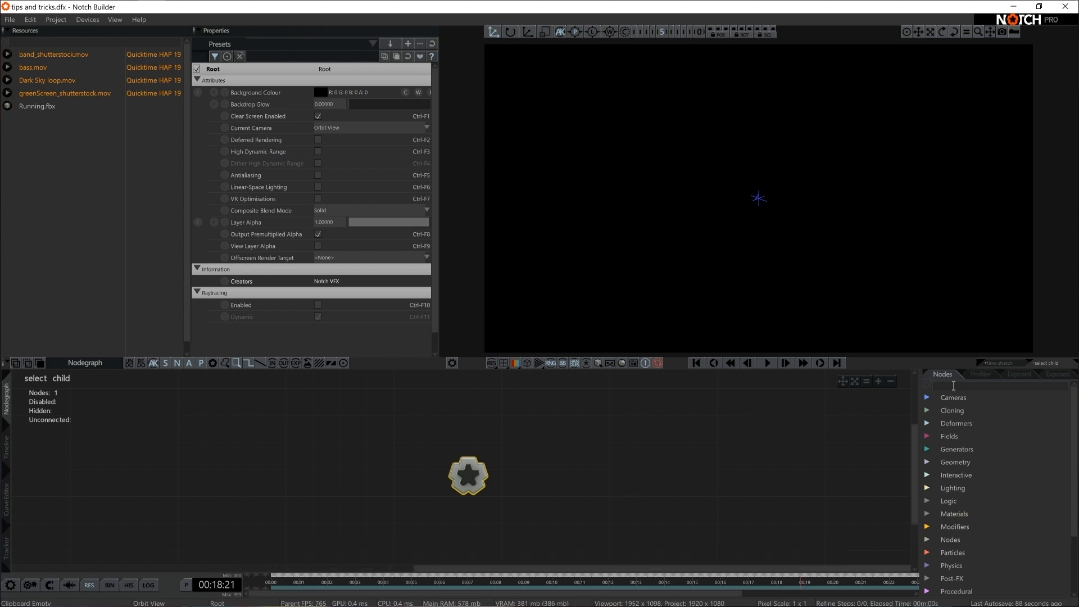
In the select child layer, add a Select Child Node connected to the Root and place it above the Root.
{"action": "type", "text": "sele"}
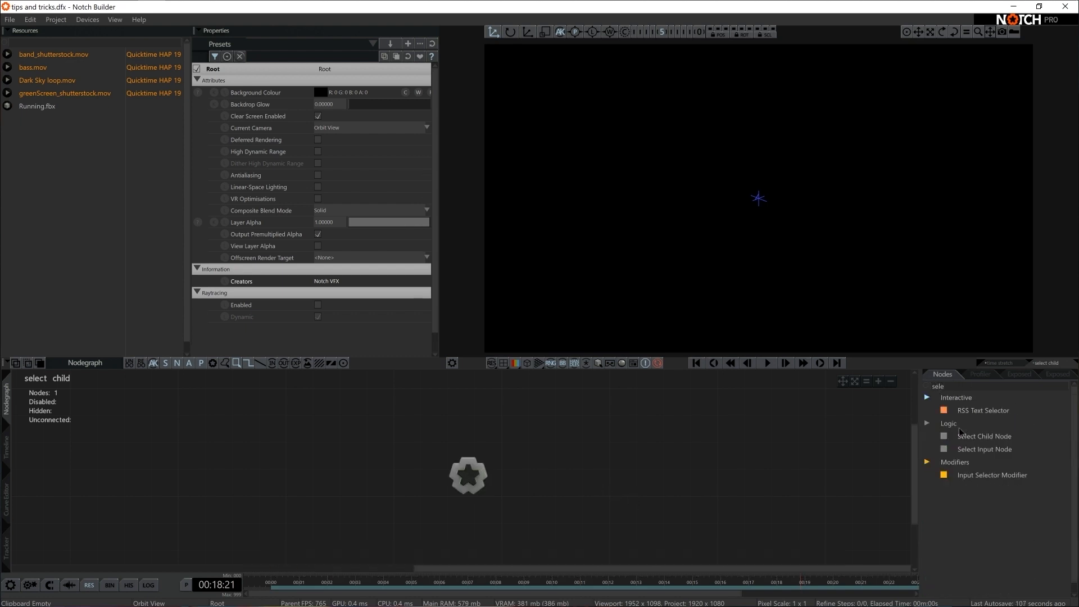
{"action": "left_click_drag", "start_coordinate": [985, 436], "coordinate": [519, 455]}
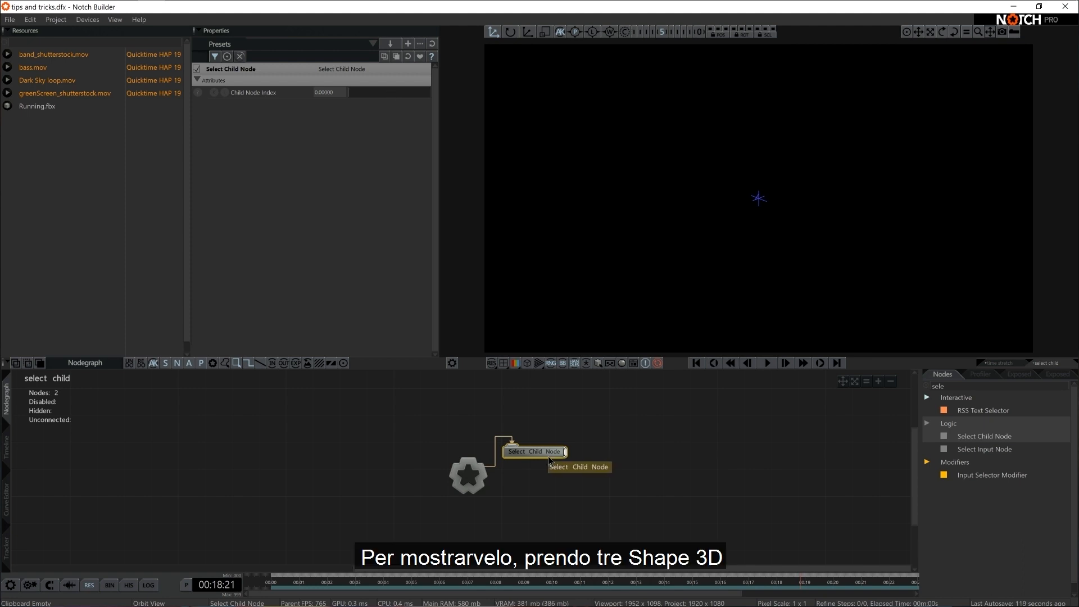
{"action": "left_click_drag", "start_coordinate": [545, 459], "coordinate": [504, 441]}
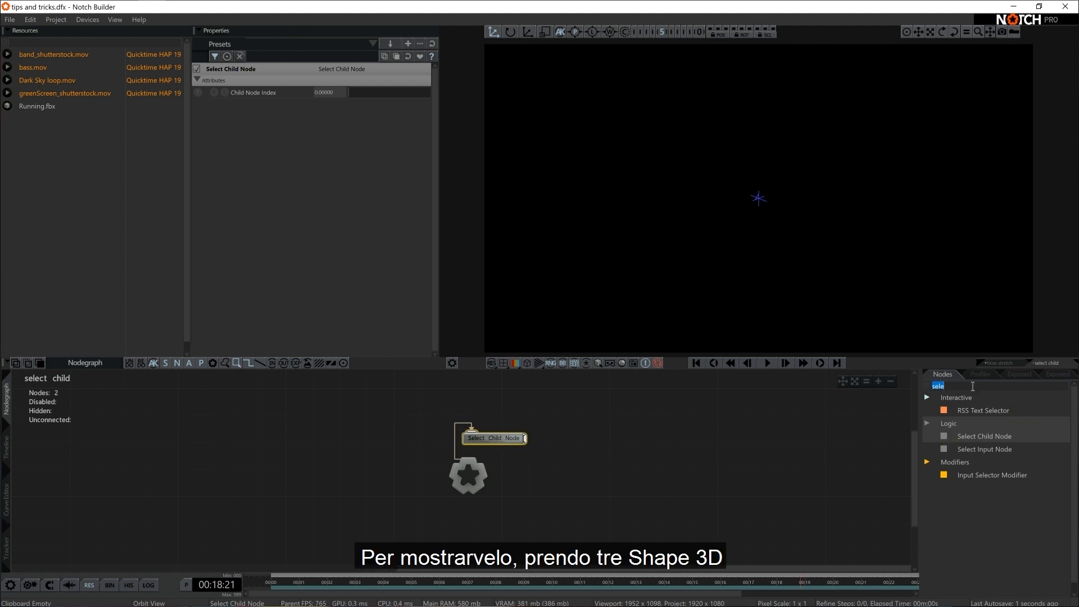
Add a Shape 3D sphere connected to the Root node and show the viewport grid.
{"action": "type", "text": "shape"}
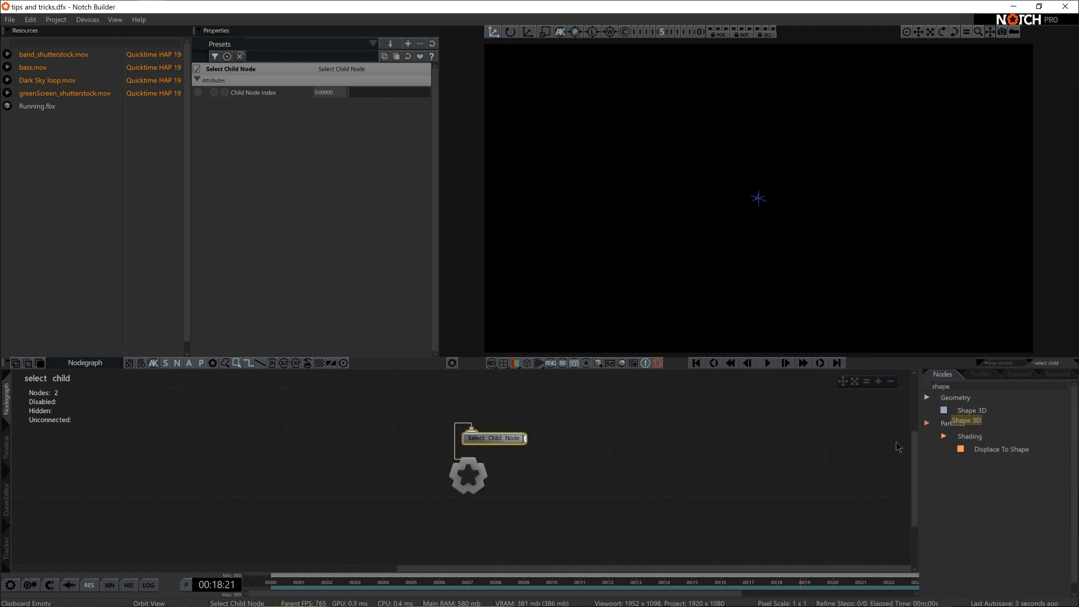
{"action": "left_click_drag", "start_coordinate": [969, 414], "coordinate": [550, 480]}
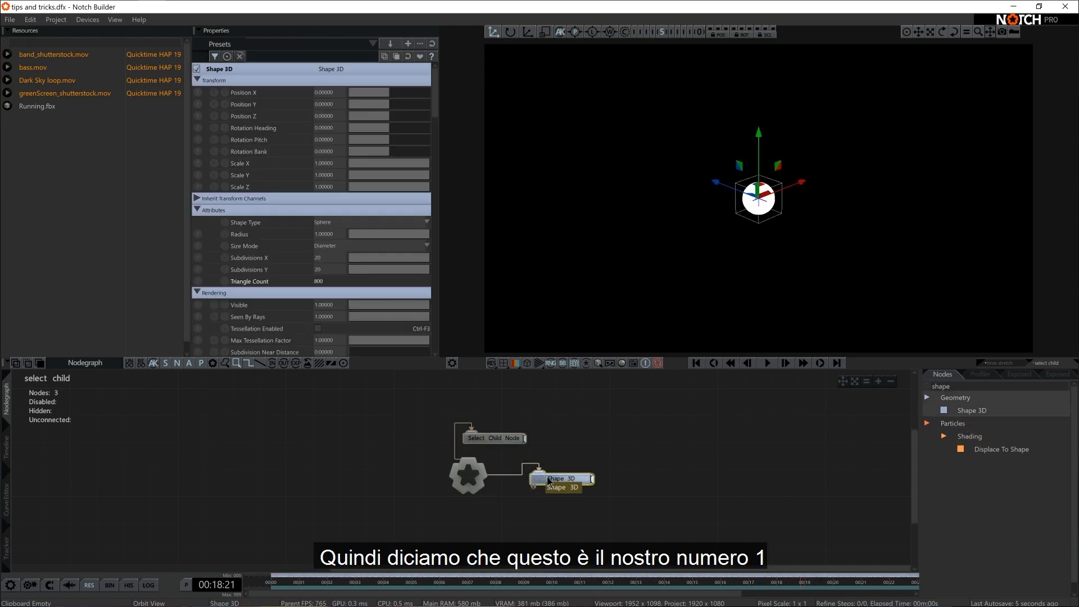
{"action": "key", "text": "g"}
{"action": "key", "text": "space"}
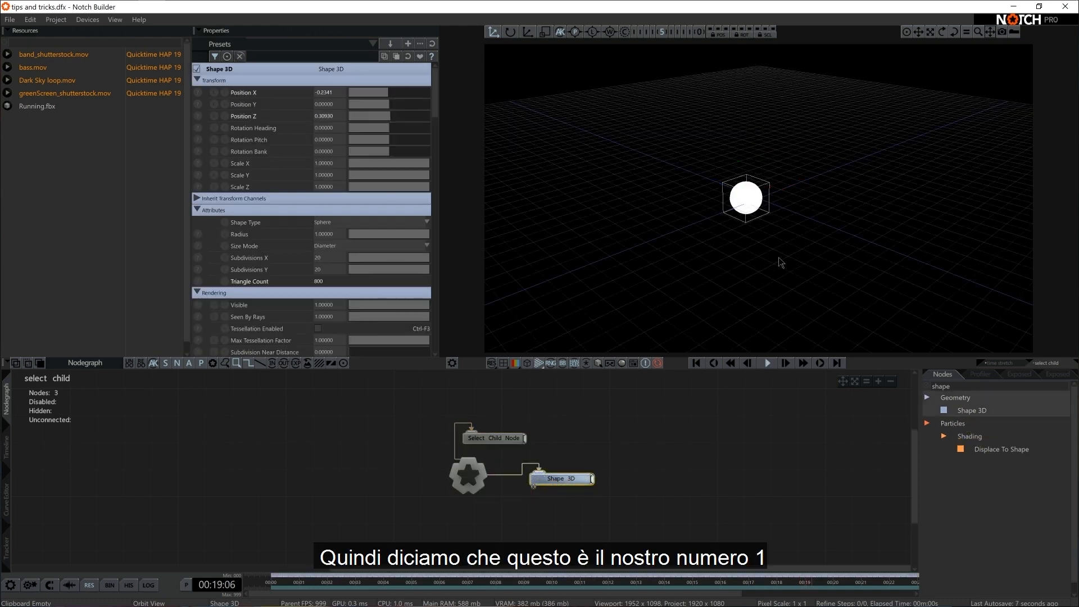
{"action": "left_click_drag", "start_coordinate": [783, 254], "coordinate": [752, 314]}
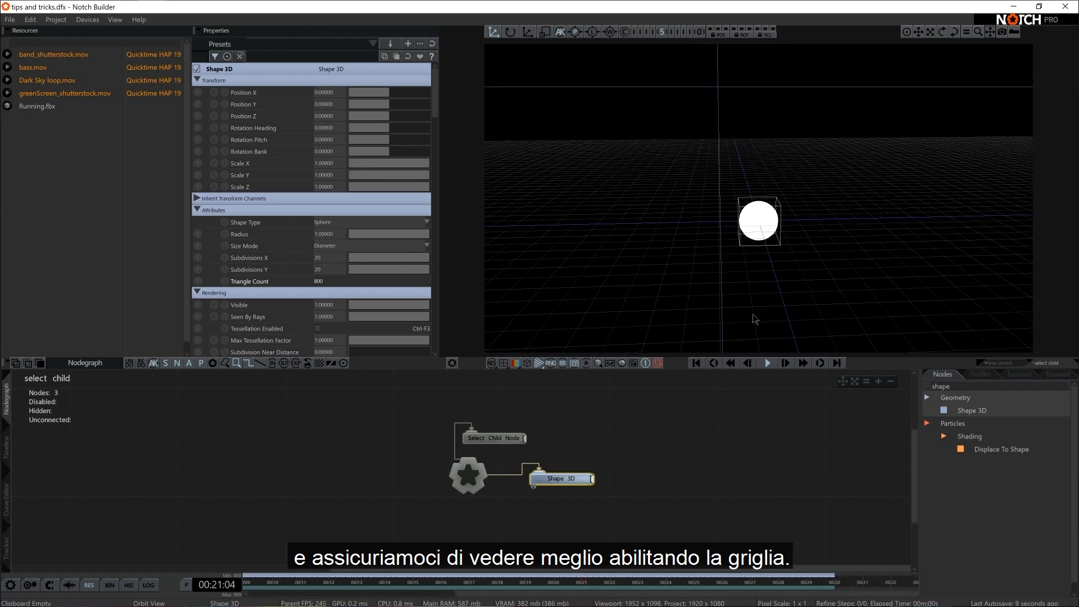
Duplicate the Shape 3D sphere twice, moving the copies along X to about 1.60 and about 3.02.
{"action": "left_click", "coordinate": [663, 430]}
{"action": "left_click", "coordinate": [573, 481]}
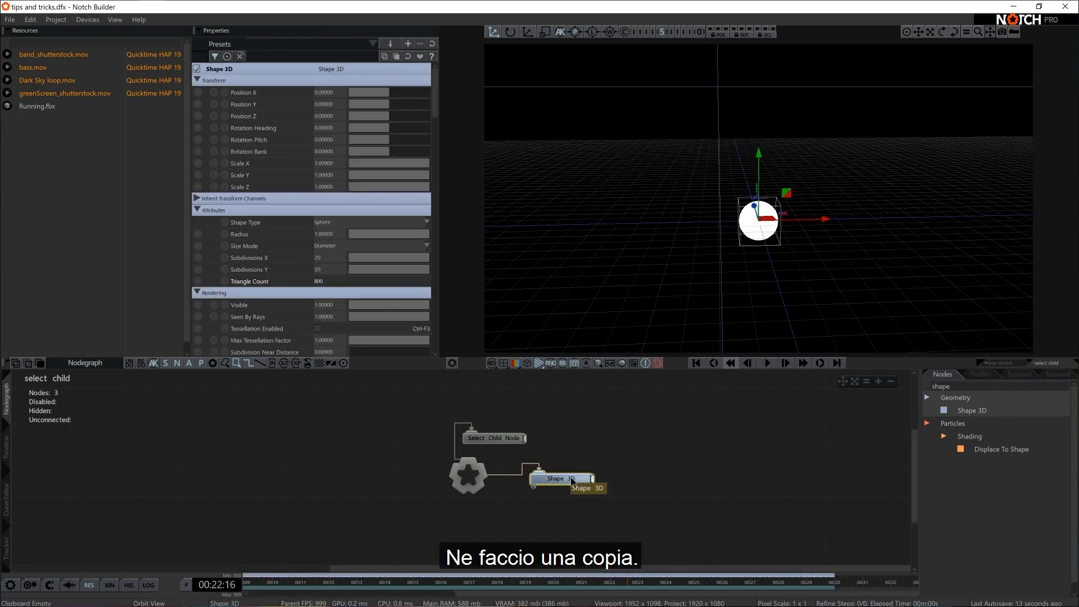
{"action": "key", "text": "ctrl+c"}
{"action": "key", "text": "ctrl+v"}
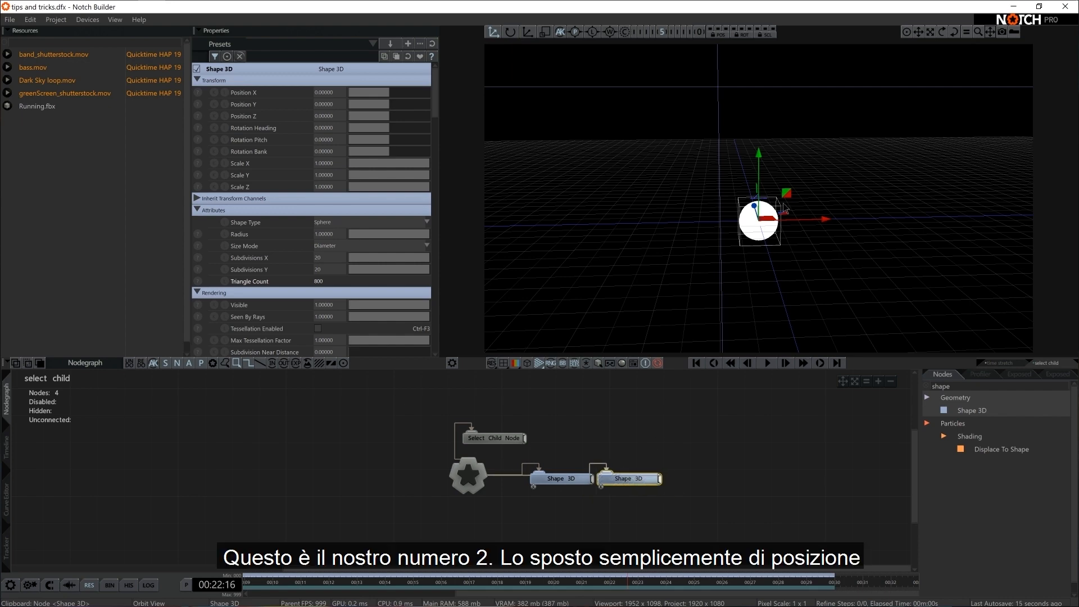
{"action": "left_click_drag", "start_coordinate": [790, 220], "coordinate": [853, 218]}
{"action": "middle_click_drag", "start_coordinate": [853, 218], "coordinate": [828, 235]}
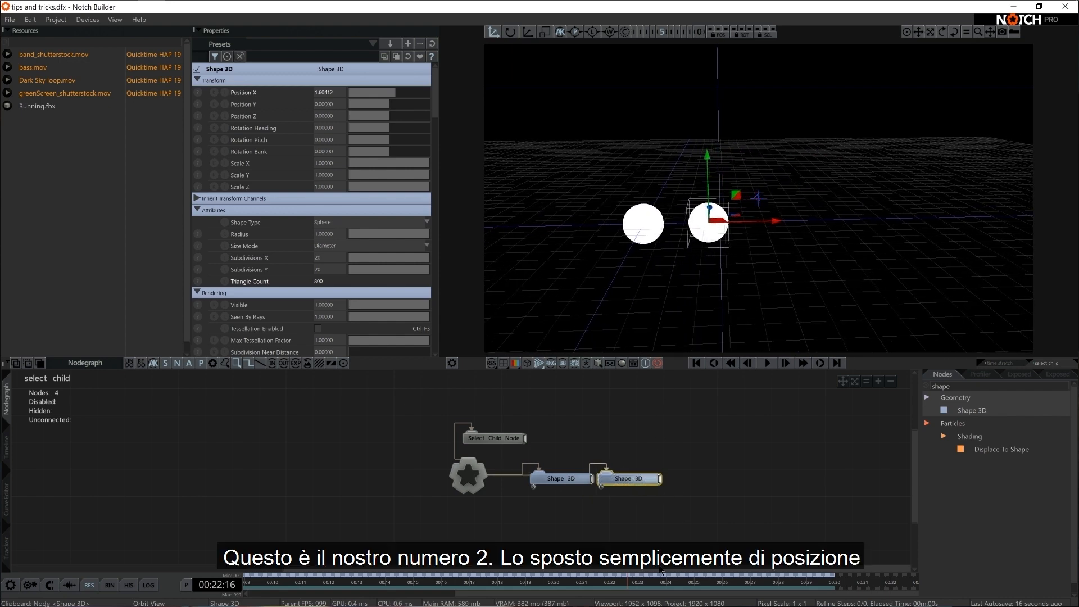
{"action": "key", "text": "ctrl+v"}
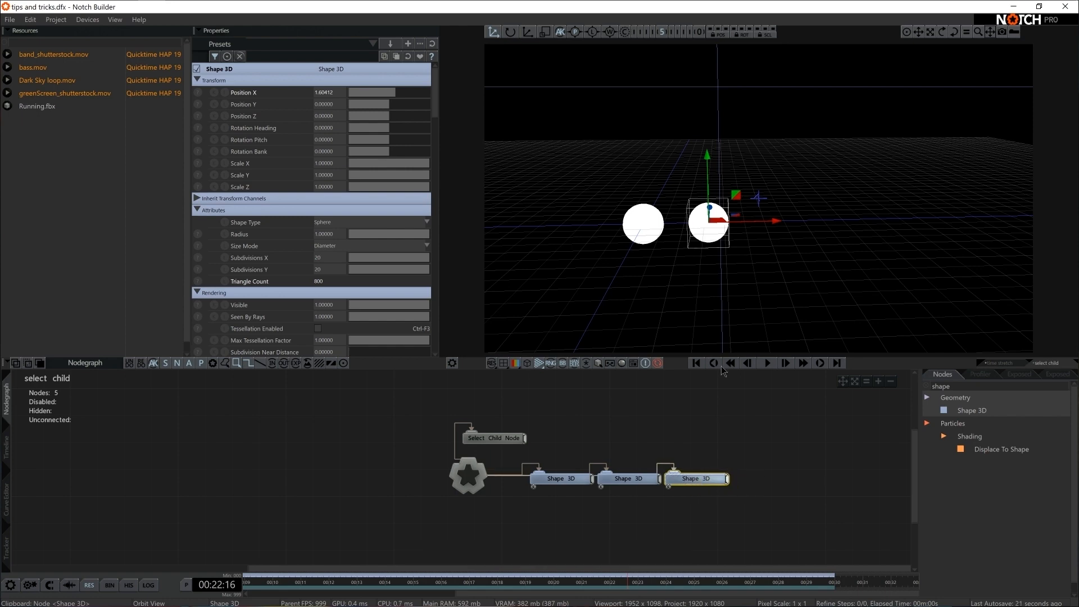
{"action": "left_click_drag", "start_coordinate": [735, 232], "coordinate": [791, 231]}
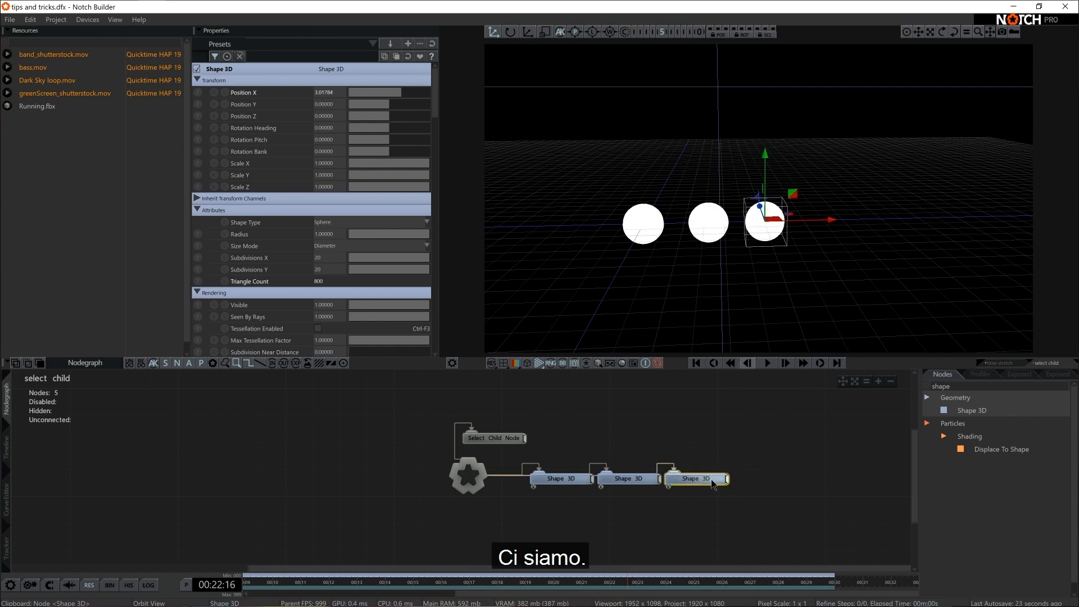
Disconnect the three Shape 3D nodes from the Root and connect them all to the Select Child Node.
{"action": "left_click_drag", "start_coordinate": [758, 448], "coordinate": [579, 480]}
{"action": "key", "text": "ctrl+r"}
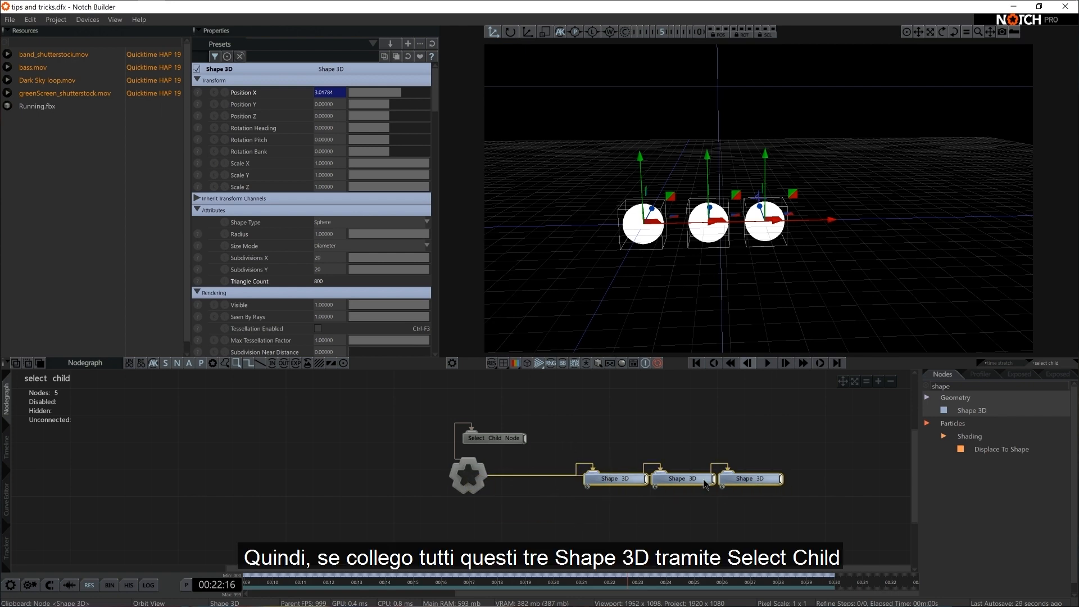
{"action": "left_click", "coordinate": [527, 476]}
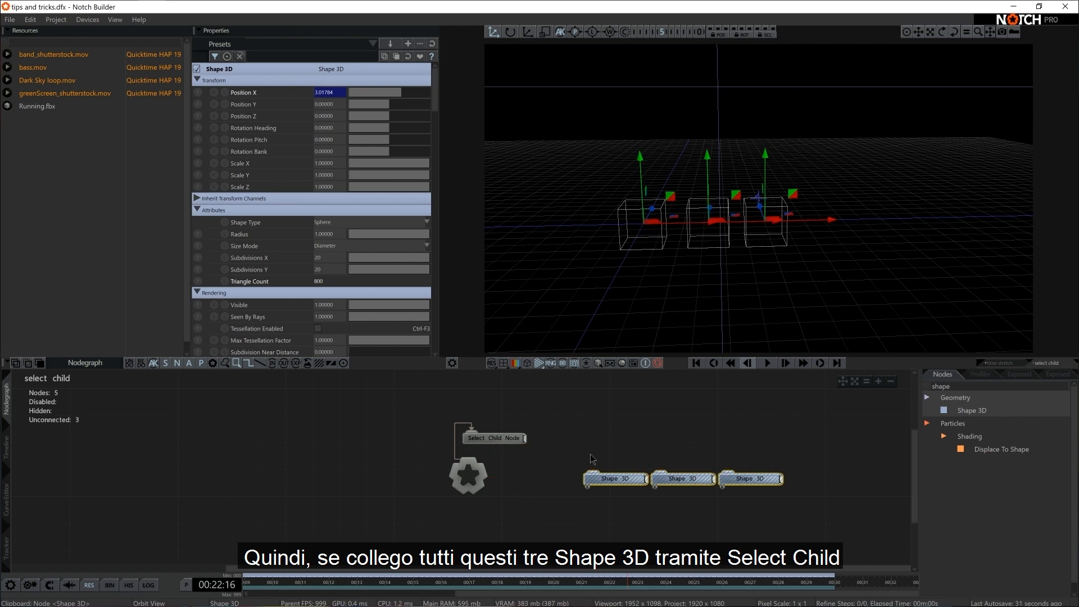
{"action": "mouse_move", "coordinate": [525, 438]}
{"action": "left_mouse_down"}
{"action": "mouse_move", "coordinate": [593, 474]}
{"action": "mouse_move", "coordinate": [508, 437]}
{"action": "left_mouse_up"}
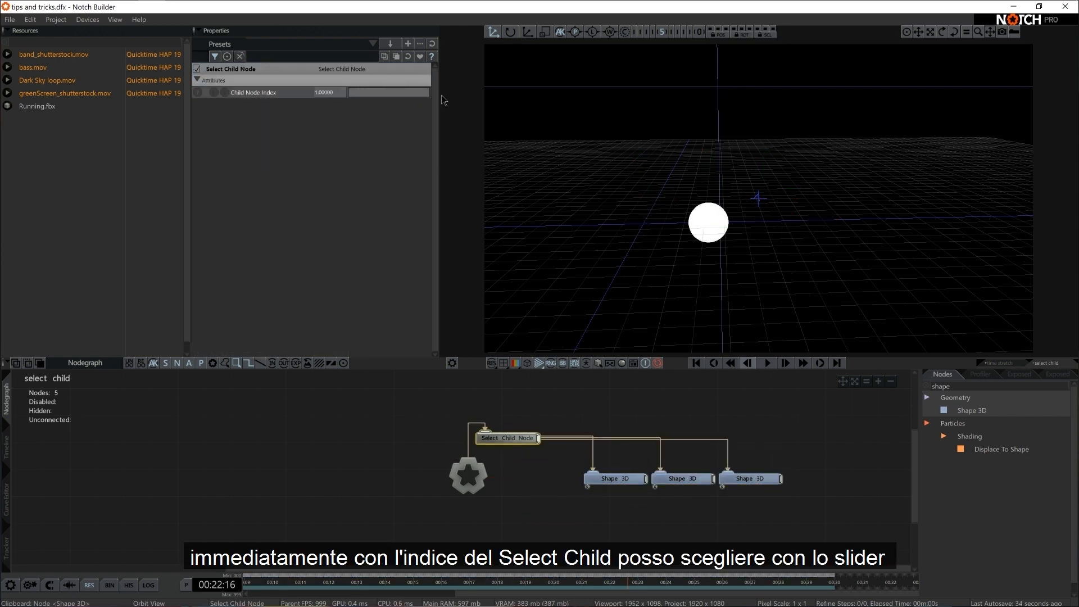
Vary the Select Child Node's Child Node Index between 1 and 2 to switch the rendered sphere, and return it to 0.
{"action": "left_click_drag", "start_coordinate": [519, 103], "coordinate": [546, 105]}
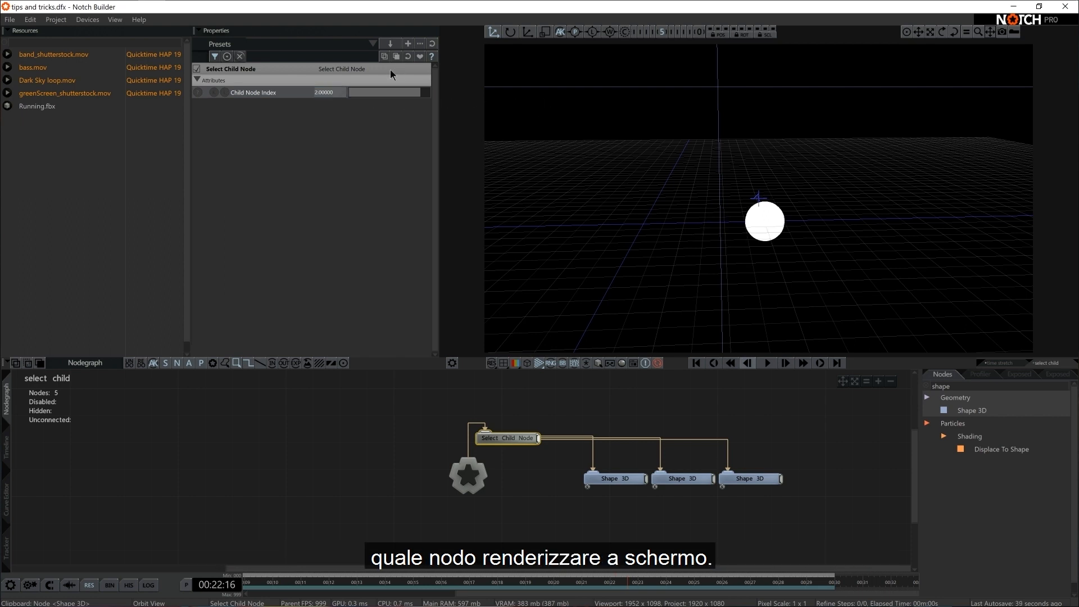
{"action": "mouse_move", "coordinate": [413, 96]}
{"action": "left_mouse_down"}
{"action": "mouse_move", "coordinate": [366, 96]}
{"action": "mouse_move", "coordinate": [393, 96]}
{"action": "left_mouse_up"}
{"action": "left_click_drag", "start_coordinate": [393, 97], "coordinate": [380, 117]}
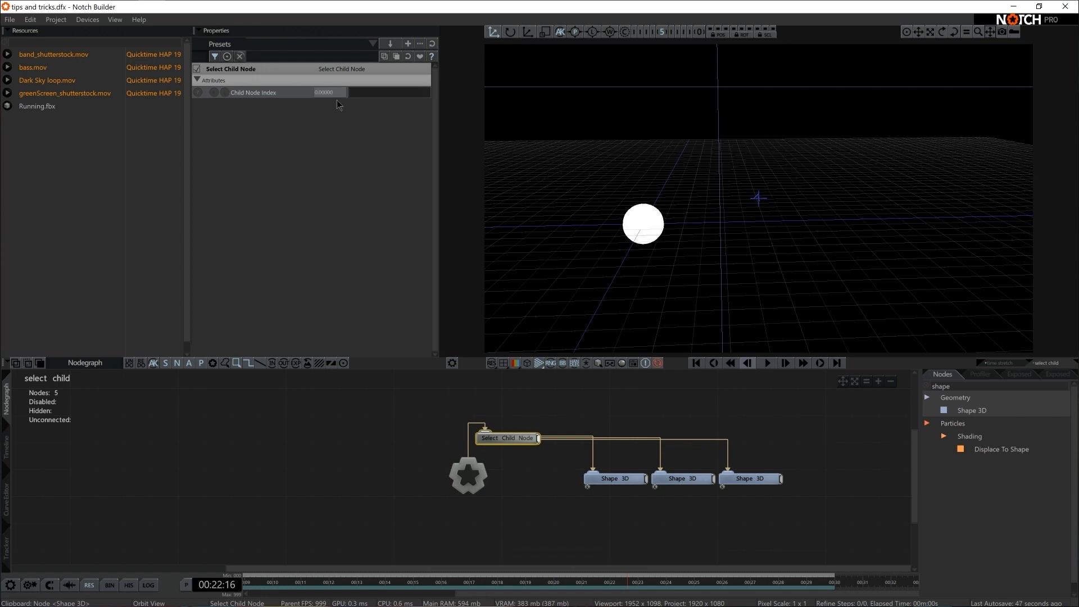
Find the Camera node in the node library and add one below the Shape 3D nodes.
{"action": "left_click", "coordinate": [652, 424]}
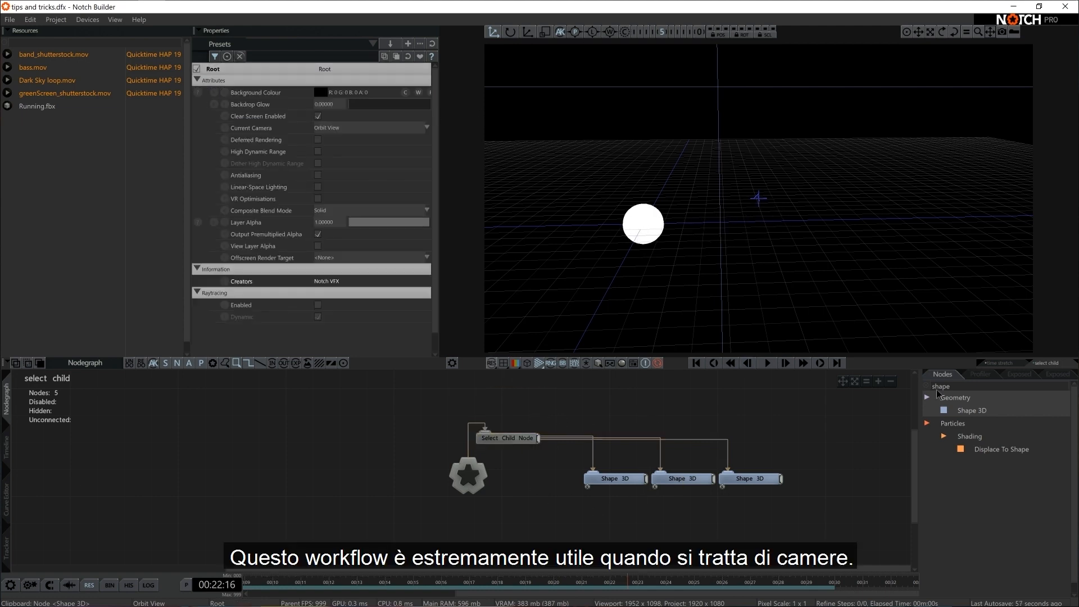
{"action": "type", "text": "camera"}
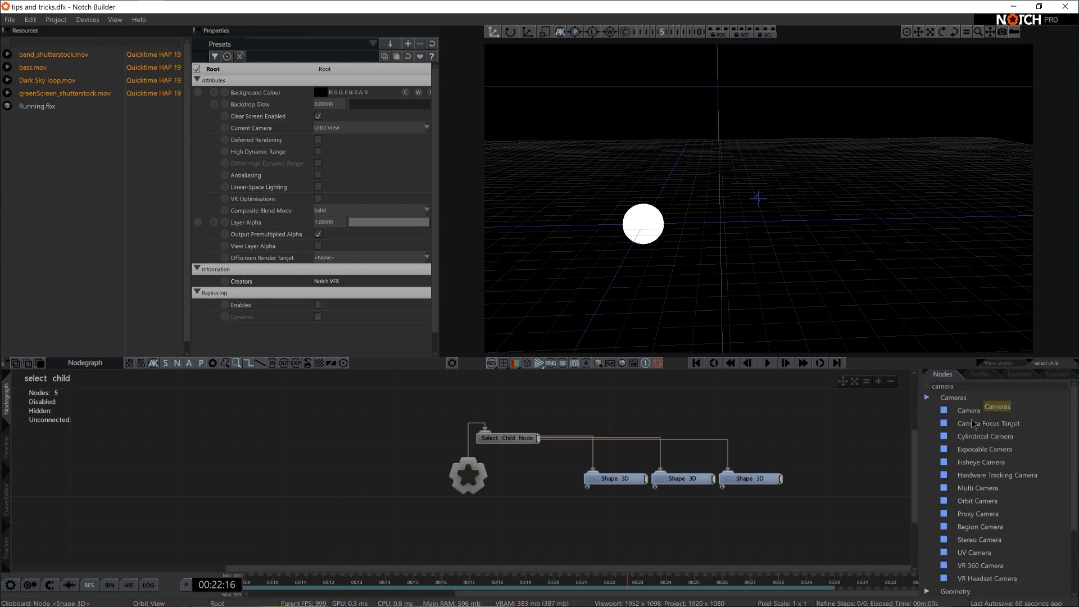
{"action": "left_click_drag", "start_coordinate": [970, 412], "coordinate": [568, 533]}
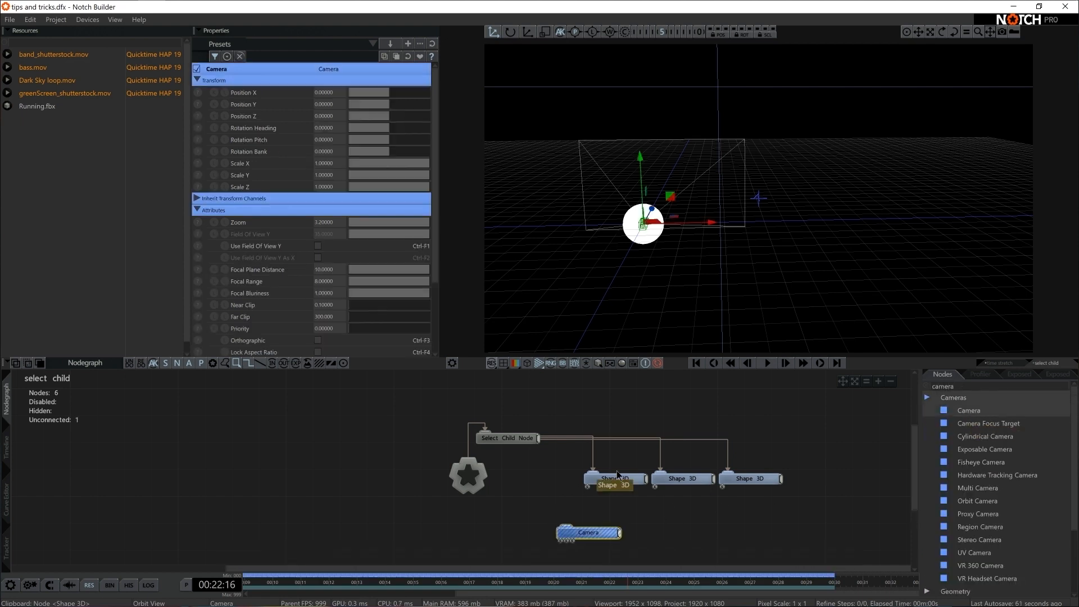
Disconnect and delete the three Shape 3D nodes, and connect the Camera to the Root node.
{"action": "left_click_drag", "start_coordinate": [806, 445], "coordinate": [598, 487]}
{"action": "left_click", "coordinate": [612, 439]}
{"action": "left_click", "coordinate": [598, 440]}
{"action": "left_click", "coordinate": [590, 440]}
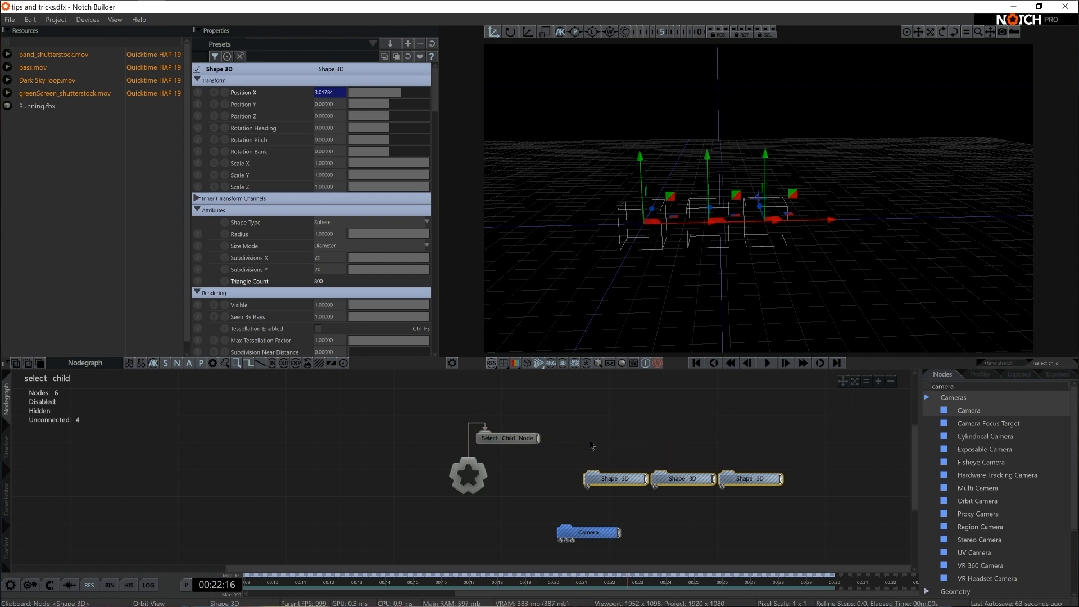
{"action": "left_click_drag", "start_coordinate": [807, 453], "coordinate": [627, 502]}
{"action": "key", "text": "Delete"}
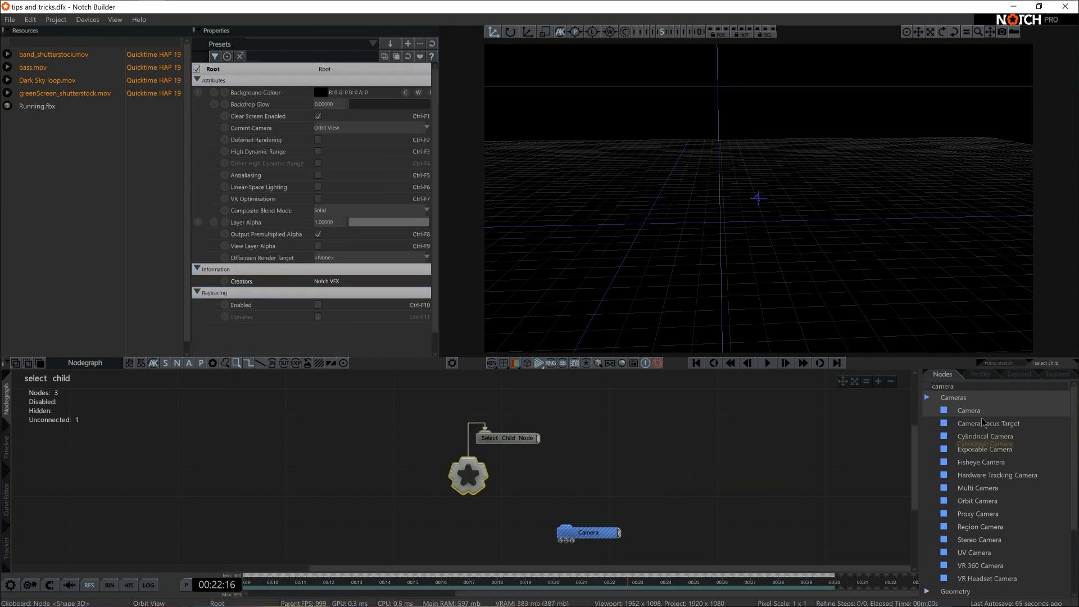
{"action": "left_click_drag", "start_coordinate": [573, 535], "coordinate": [573, 535]}
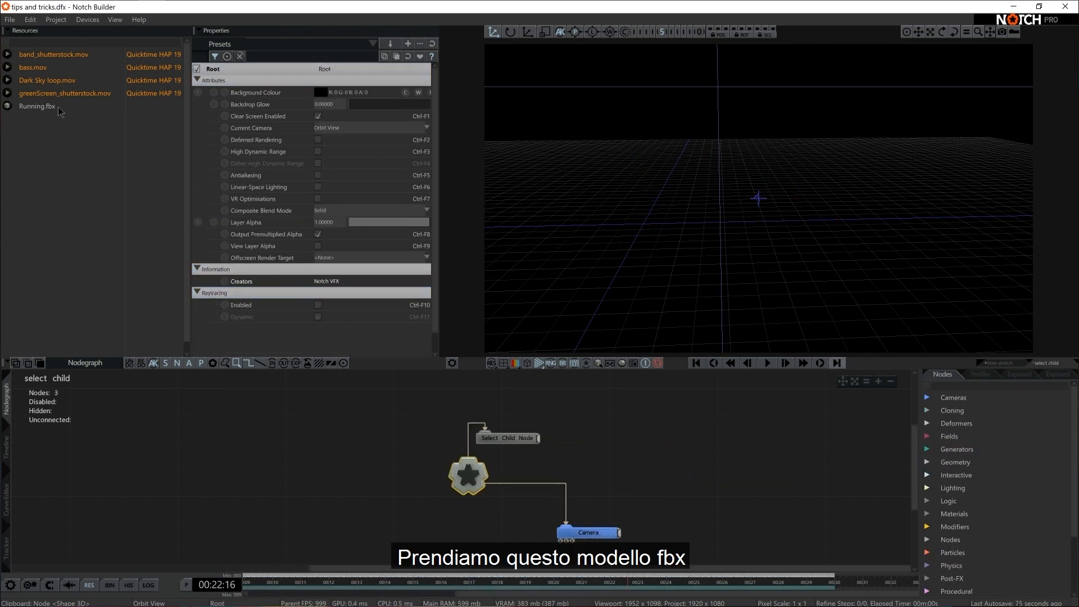
Add Running.fbx to the Root as an imported 3D scene and set its Animation Set to mixamo.com.
{"action": "left_click_drag", "start_coordinate": [26, 111], "coordinate": [416, 514]}
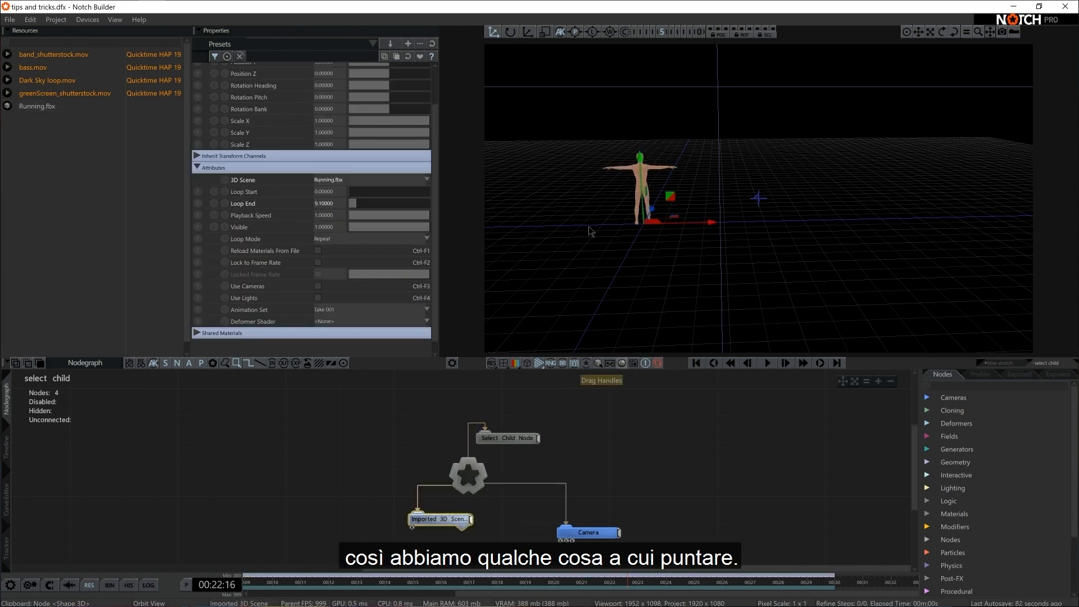
{"action": "left_click", "coordinate": [332, 310]}
{"action": "left_click", "coordinate": [334, 334]}
Frame the running figure from the side and set the Camera to the current view.
{"action": "mouse_move", "coordinate": [773, 275]}
{"action": "right_mouse_down"}
{"action": "mouse_move", "coordinate": [768, 303]}
{"action": "mouse_move", "coordinate": [782, 284]}
{"action": "right_mouse_up"}
{"action": "middle_click_drag", "start_coordinate": [782, 284], "coordinate": [780, 286]}
{"action": "right_click_drag", "start_coordinate": [780, 287], "coordinate": [802, 286]}
{"action": "middle_click_drag", "start_coordinate": [803, 290], "coordinate": [832, 326]}
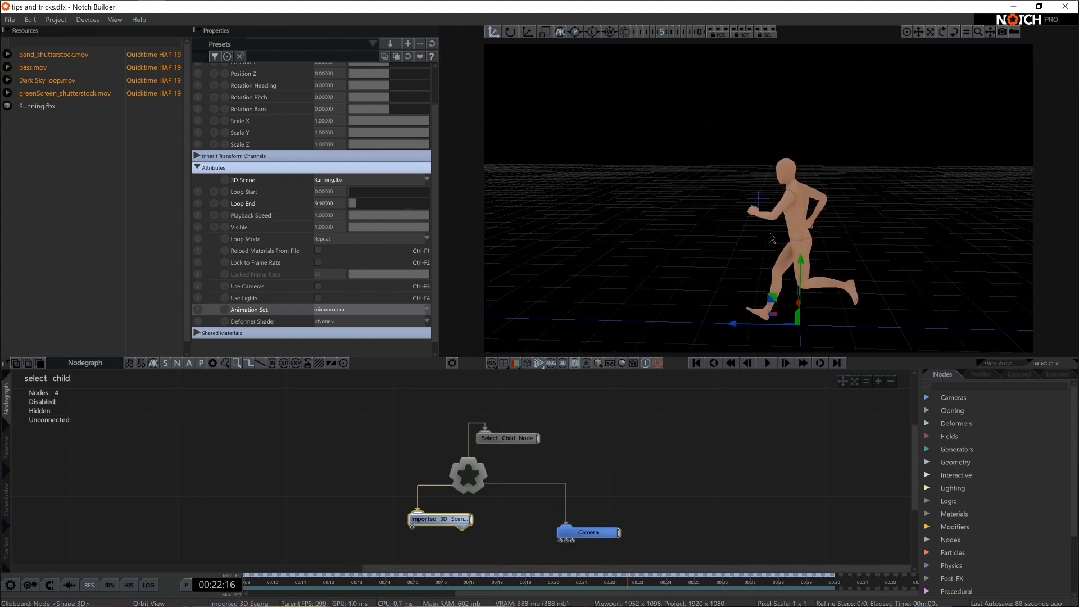
{"action": "right_click_drag", "start_coordinate": [831, 326], "coordinate": [848, 314]}
{"action": "middle_click_drag", "start_coordinate": [849, 315], "coordinate": [787, 304]}
{"action": "scroll", "coordinate": [787, 303], "scroll_direction": "up", "scroll_amount": 2}
{"action": "right_click_drag", "start_coordinate": [786, 303], "coordinate": [778, 304]}
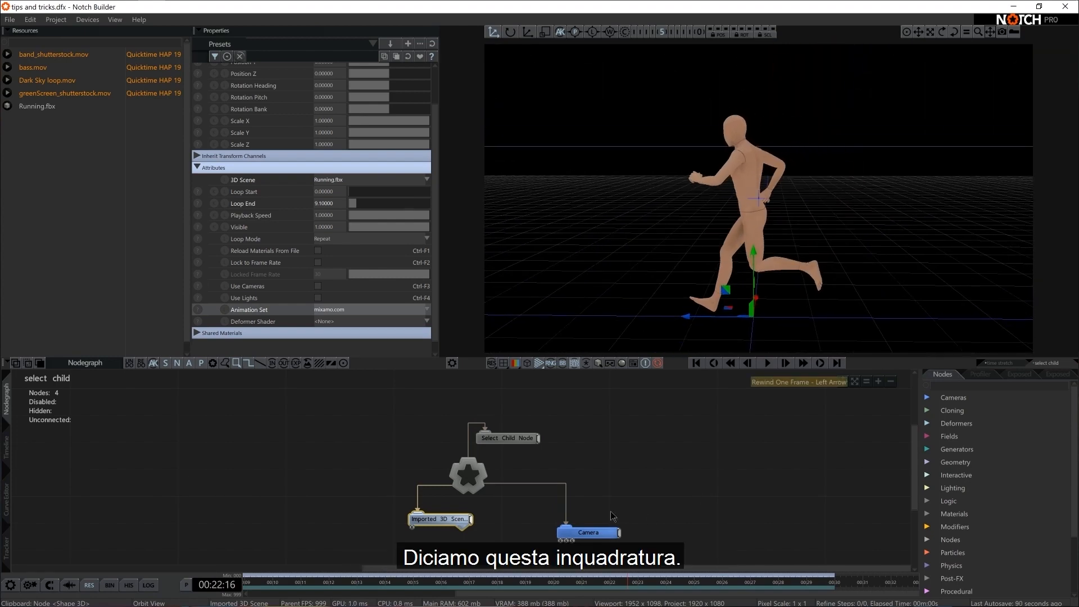
{"action": "left_click", "coordinate": [590, 533]}
{"action": "right_click", "coordinate": [593, 537]}
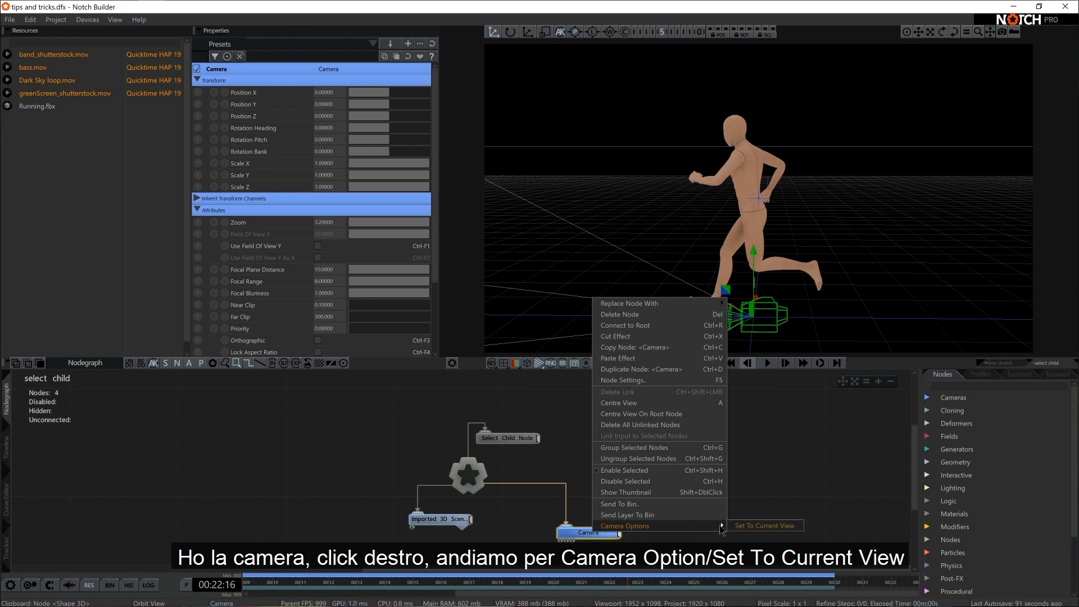
{"action": "left_click", "coordinate": [764, 525]}
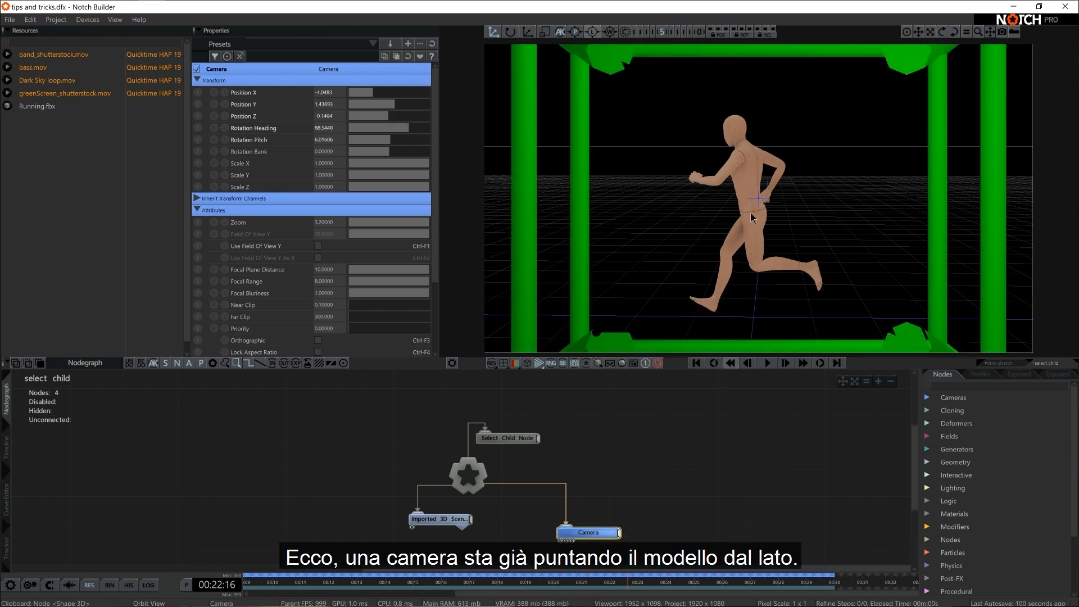
Duplicate the Camera node and connect the copy below it to the Root.
{"action": "left_click_drag", "start_coordinate": [595, 538], "coordinate": [609, 505]}
{"action": "key", "text": "ctrl+c"}
{"action": "key", "text": "ctrl+v"}
{"action": "left_click_drag", "start_coordinate": [471, 476], "coordinate": [601, 507]}
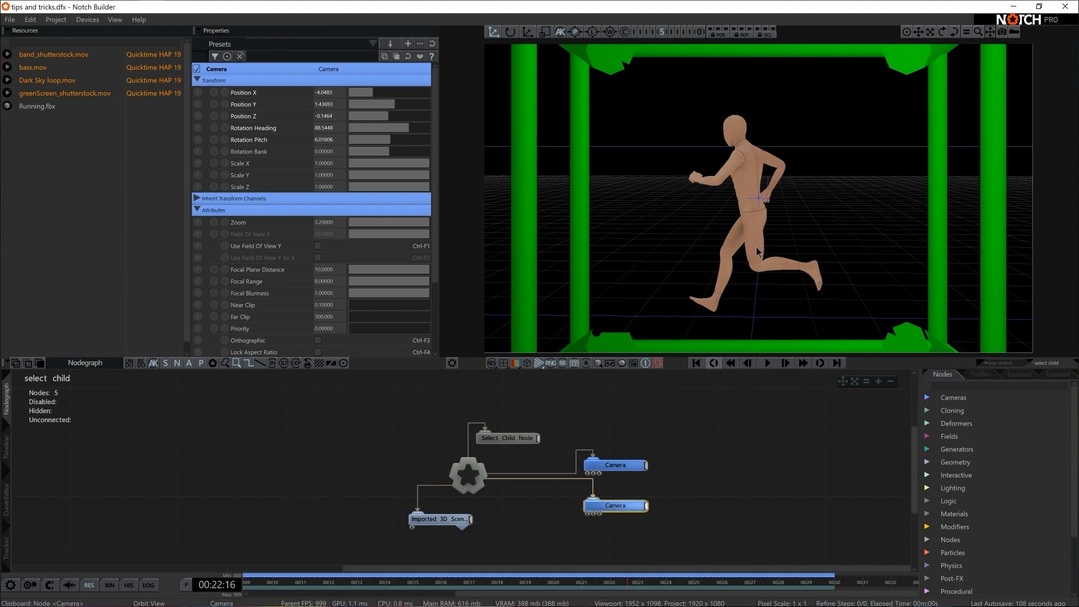
Frame the runner from above and set the second Camera to the current view.
{"action": "right_click_drag", "start_coordinate": [757, 247], "coordinate": [703, 122]}
{"action": "scroll", "coordinate": [747, 259], "scroll_direction": "down", "scroll_amount": 4}
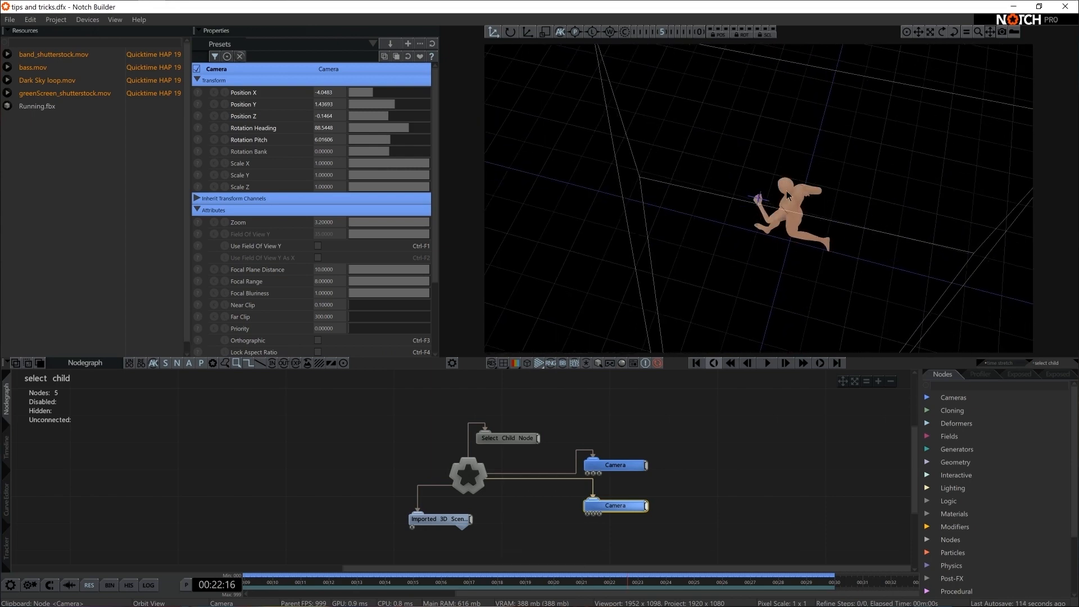
{"action": "scroll", "coordinate": [787, 193], "scroll_direction": "up", "scroll_amount": 4}
{"action": "right_click_drag", "start_coordinate": [931, 201], "coordinate": [839, 199]}
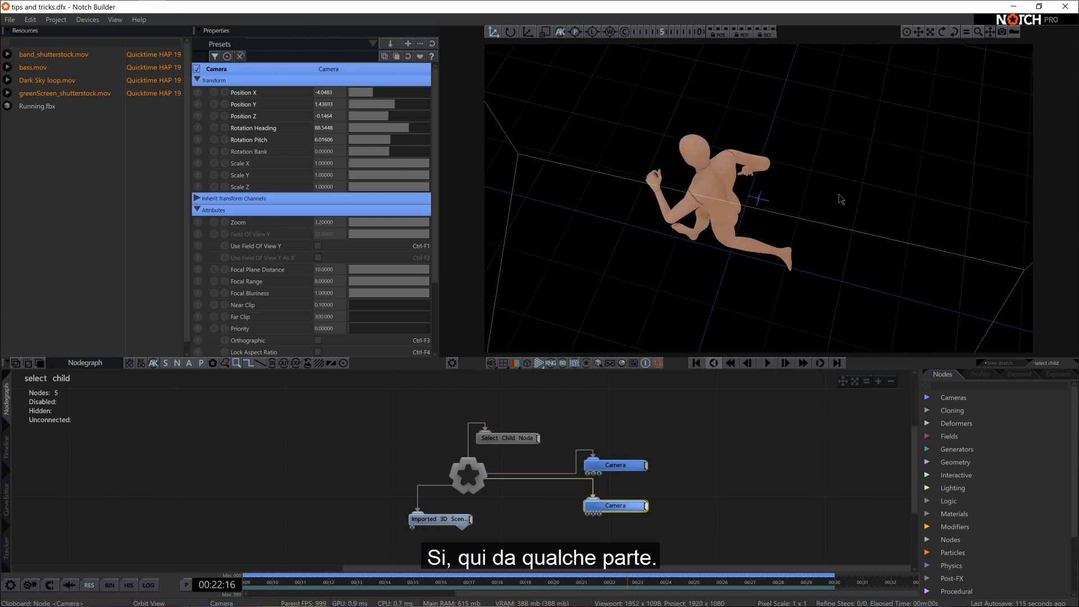
{"action": "right_click", "coordinate": [614, 508]}
{"action": "mouse_move", "coordinate": [655, 495]}
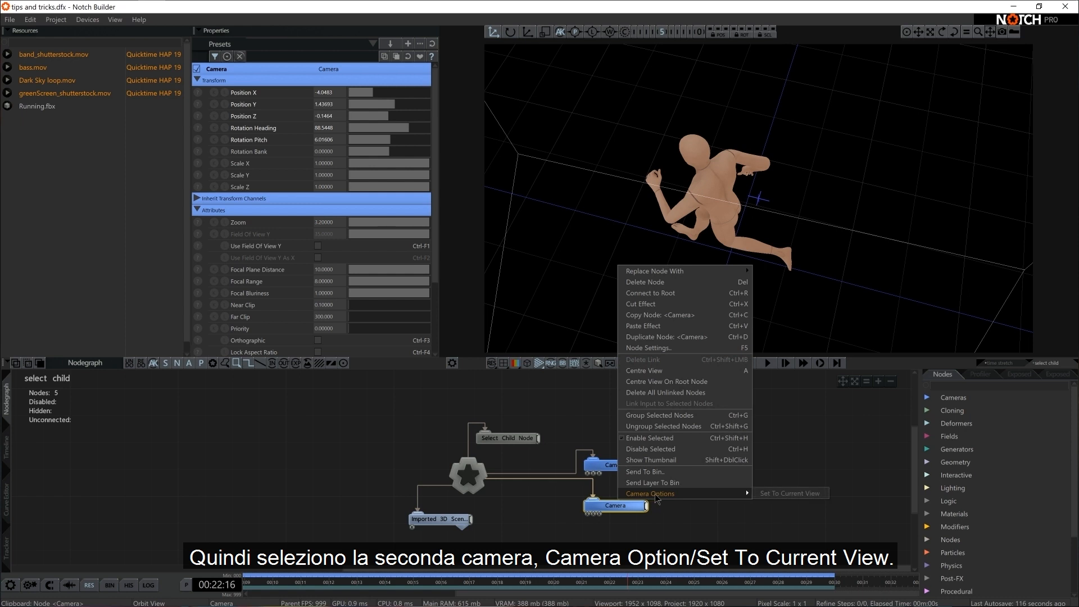
{"action": "left_click", "coordinate": [789, 493]}
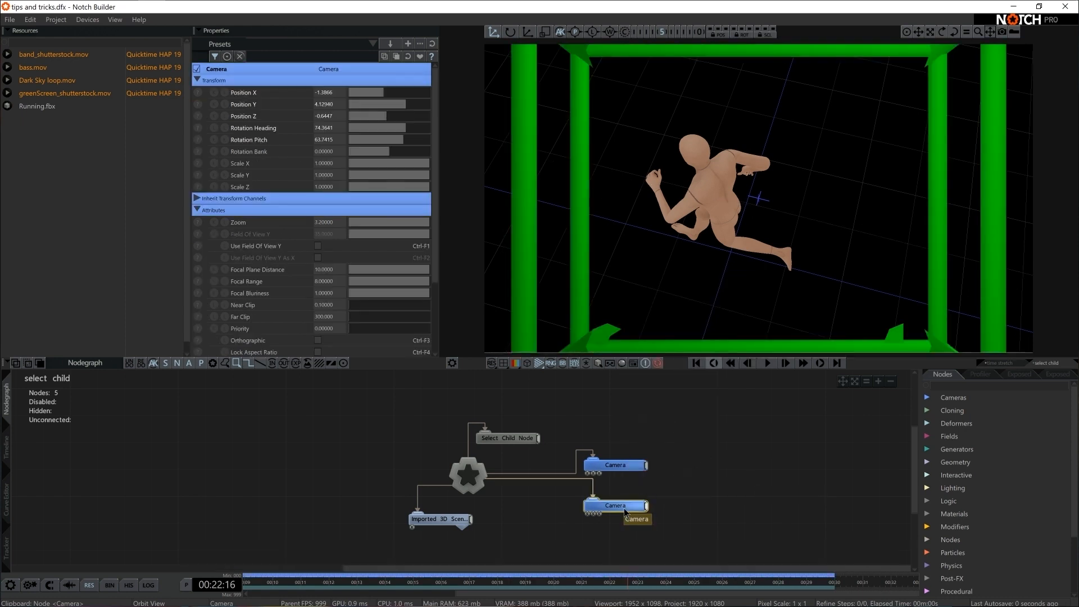
Paste a third Camera node under the second one and connect it to the Root.
{"action": "key", "text": "ctrl+v"}
{"action": "left_click_drag", "start_coordinate": [678, 536], "coordinate": [613, 539]}
{"action": "left_click_drag", "start_coordinate": [475, 482], "coordinate": [604, 539]}
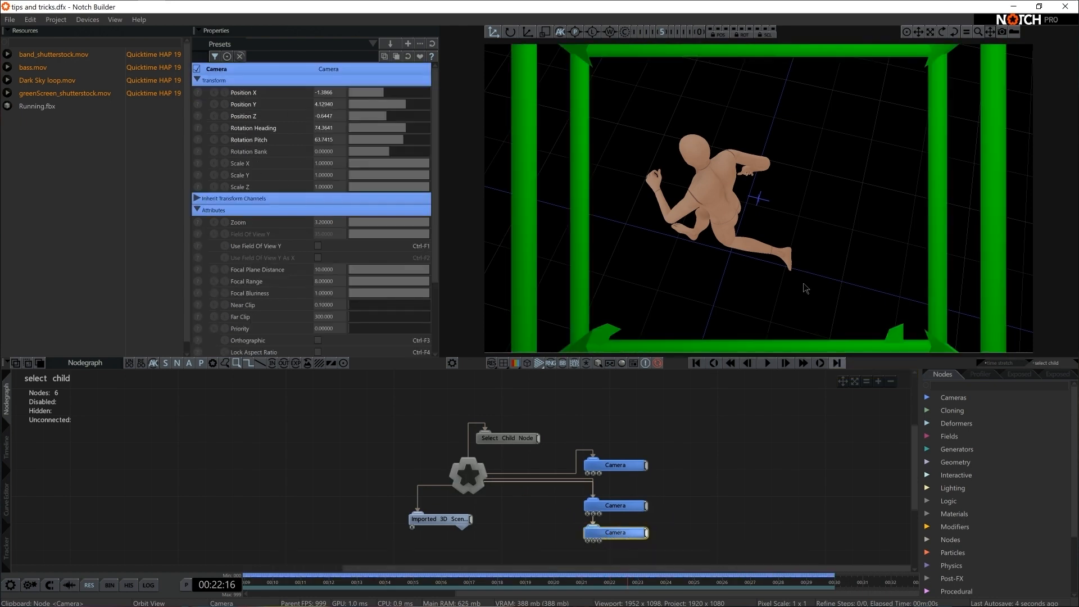
Frame the runner from behind and set the third Camera to the current view.
{"action": "right_click_drag", "start_coordinate": [805, 286], "coordinate": [720, 191]}
{"action": "middle_click_drag", "start_coordinate": [719, 191], "coordinate": [715, 250]}
{"action": "right_click_drag", "start_coordinate": [714, 251], "coordinate": [738, 186]}
{"action": "middle_click_drag", "start_coordinate": [737, 185], "coordinate": [769, 230]}
{"action": "right_click_drag", "start_coordinate": [766, 226], "coordinate": [723, 189]}
{"action": "scroll", "coordinate": [737, 196], "scroll_direction": "down", "scroll_amount": 3}
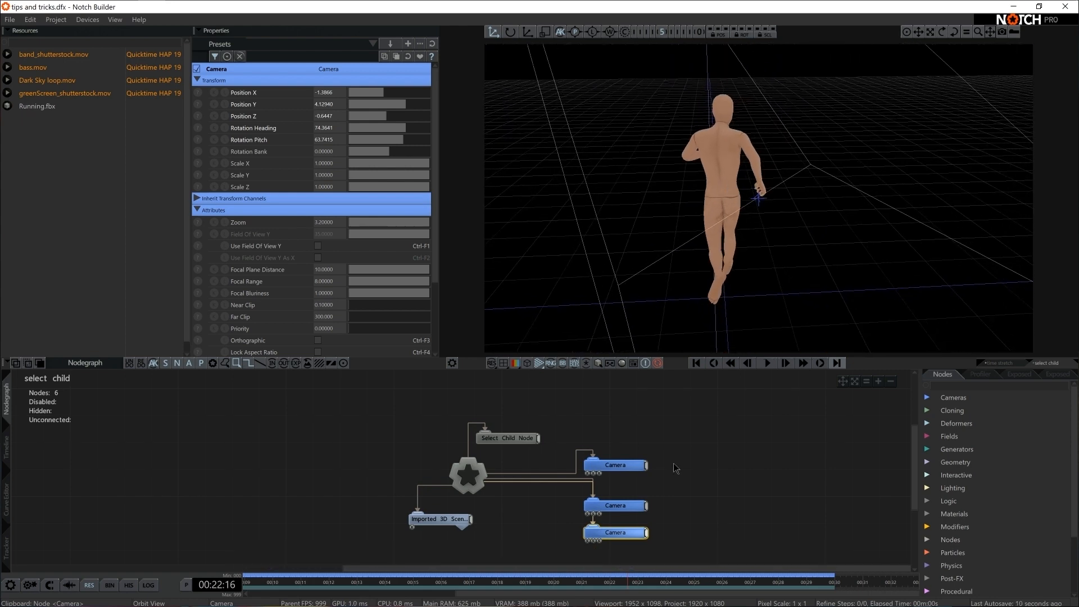
{"action": "right_click", "coordinate": [621, 536]}
{"action": "left_click", "coordinate": [769, 520]}
Disconnect the three Camera nodes from the Root and connect them all to the Select Child Node.
{"action": "double_click", "coordinate": [550, 474]}
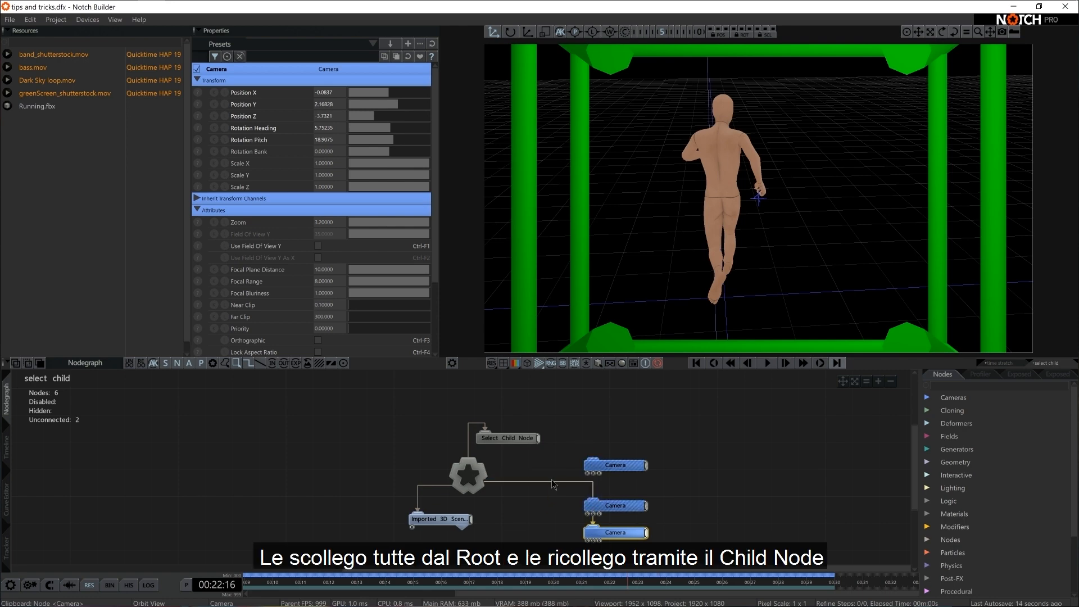
{"action": "double_click", "coordinate": [564, 480]}
{"action": "left_click_drag", "start_coordinate": [627, 537], "coordinate": [655, 498]}
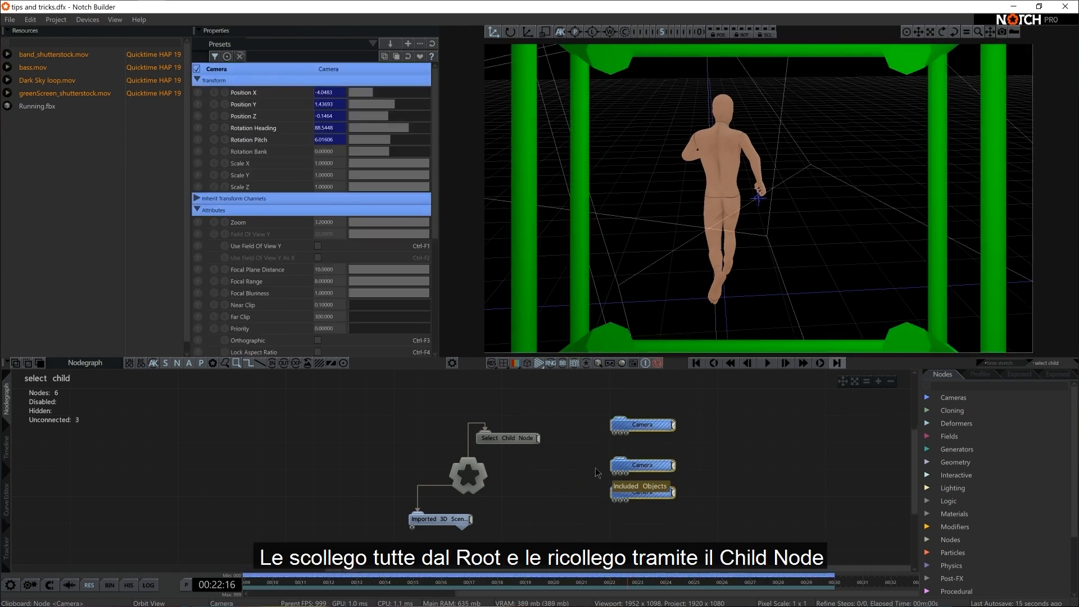
{"action": "left_click_drag", "start_coordinate": [538, 437], "coordinate": [619, 421]}
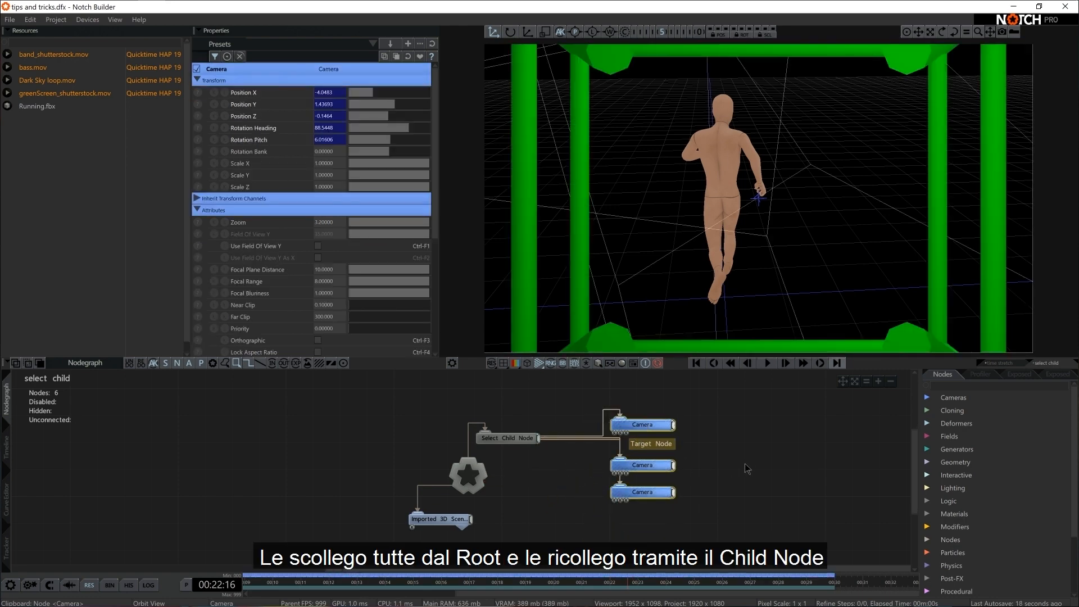
{"action": "left_click", "coordinate": [744, 465]}
Switch the viewport to the render camera view and vary the Select Child Node's Child Node Index, ending at about 0.30.
{"action": "left_click", "coordinate": [511, 440]}
{"action": "left_click", "coordinate": [630, 491]}
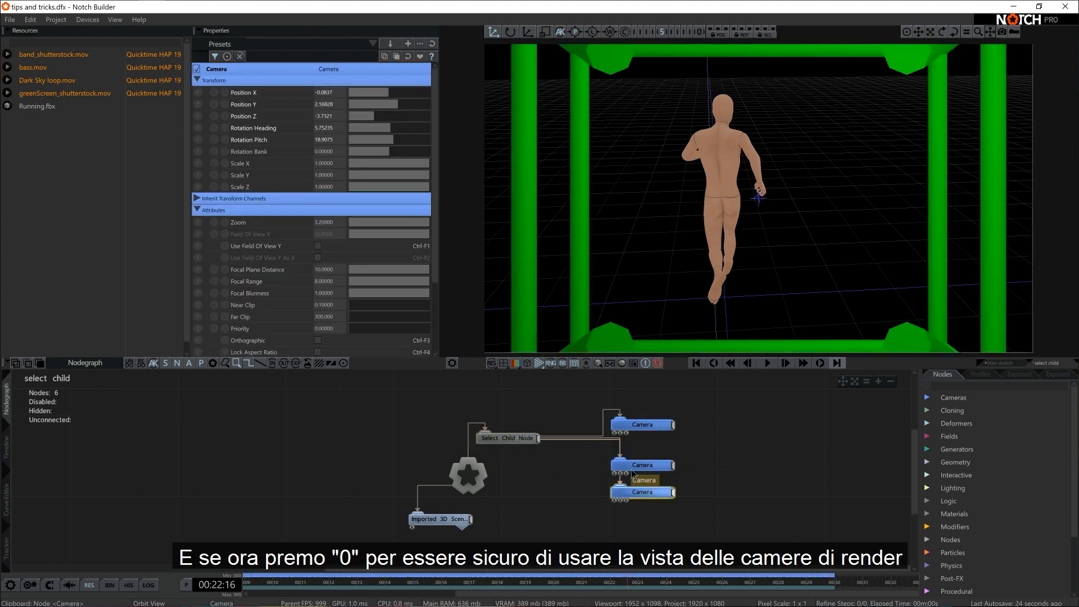
{"action": "key", "text": "0"}
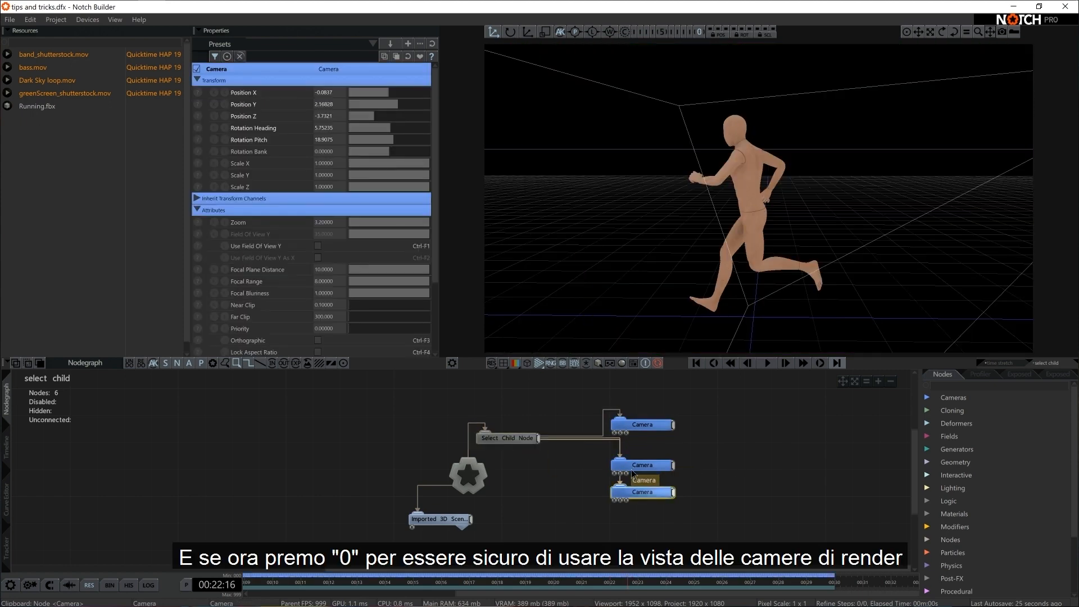
{"action": "left_click", "coordinate": [523, 438]}
{"action": "left_click_drag", "start_coordinate": [352, 91], "coordinate": [286, 98]}
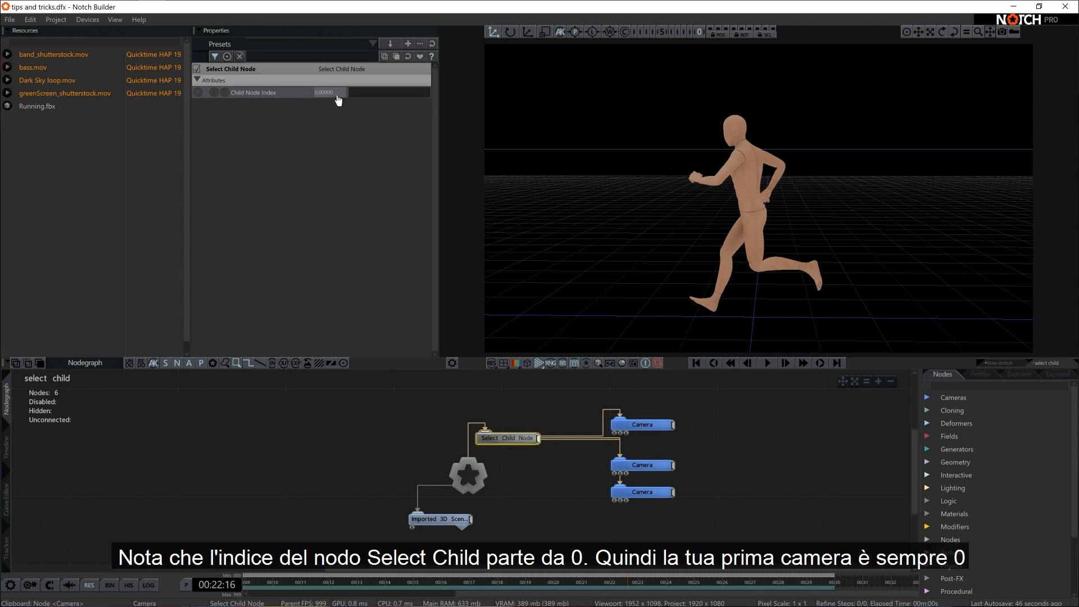
{"action": "mouse_move", "coordinate": [364, 101]}
{"action": "left_mouse_down"}
{"action": "mouse_move", "coordinate": [448, 99]}
{"action": "mouse_move", "coordinate": [376, 96]}
{"action": "left_mouse_up"}
Move the middle Camera above the first in the stack and adjust the Child Node Index to switch to the rear-view camera.
{"action": "left_click", "coordinate": [645, 467]}
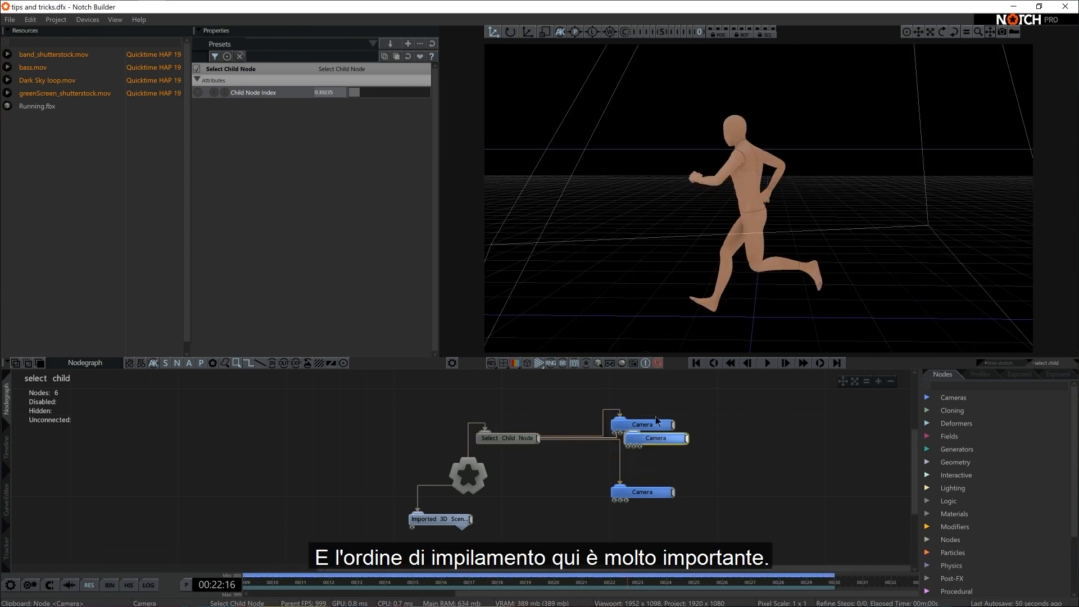
{"action": "left_click_drag", "start_coordinate": [646, 470], "coordinate": [641, 464]}
{"action": "left_click_drag", "start_coordinate": [645, 400], "coordinate": [652, 426]}
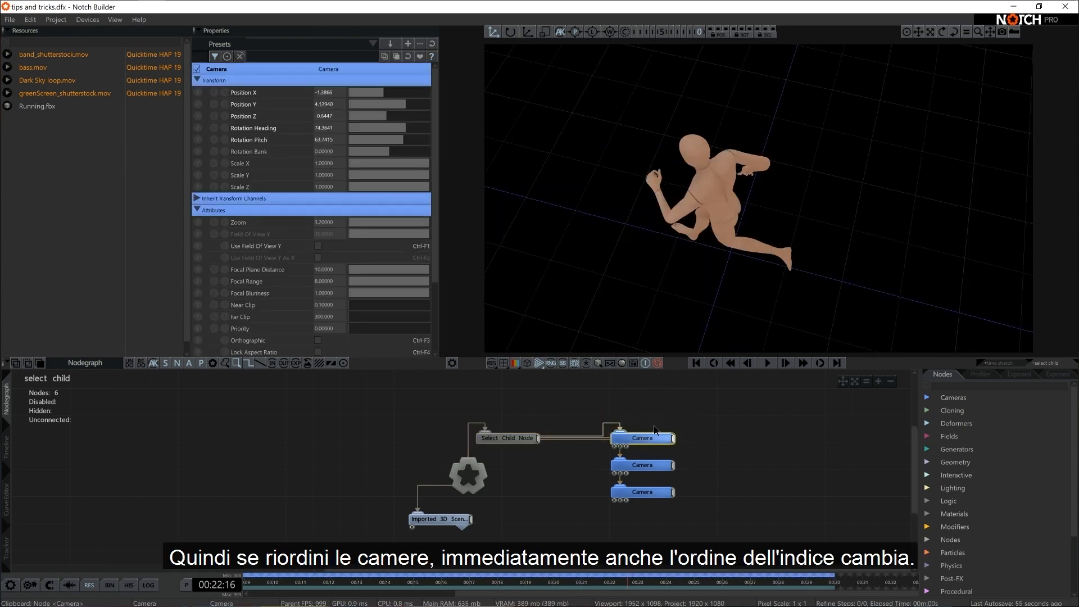
{"action": "left_click", "coordinate": [483, 433]}
{"action": "mouse_move", "coordinate": [359, 96]}
{"action": "left_mouse_down"}
{"action": "mouse_move", "coordinate": [393, 95]}
{"action": "mouse_move", "coordinate": [358, 96]}
{"action": "left_mouse_up"}
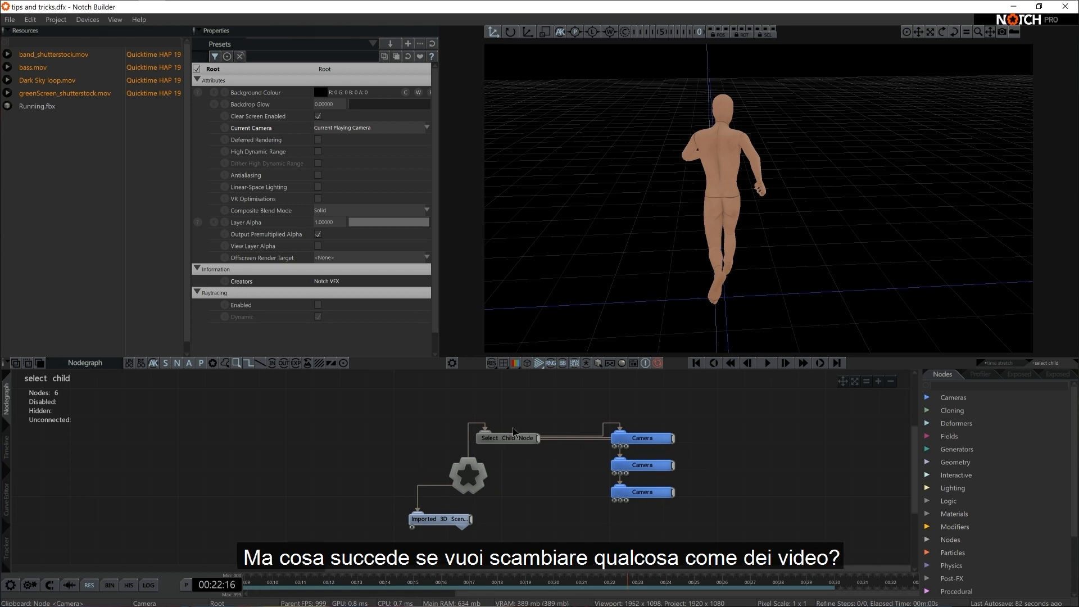
Find the Multiplex Sources node in the library and add it to the nodegraph beside the cameras.
{"action": "middle_click_drag", "start_coordinate": [736, 456], "coordinate": [539, 450]}
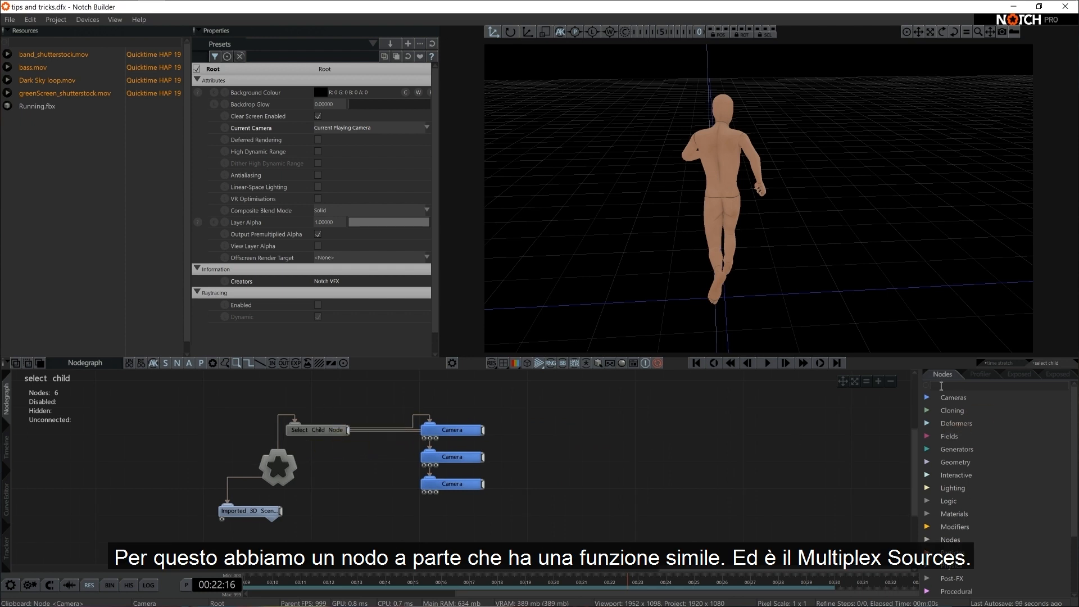
{"action": "left_click", "coordinate": [941, 386]}
{"action": "type", "text": "multi"}
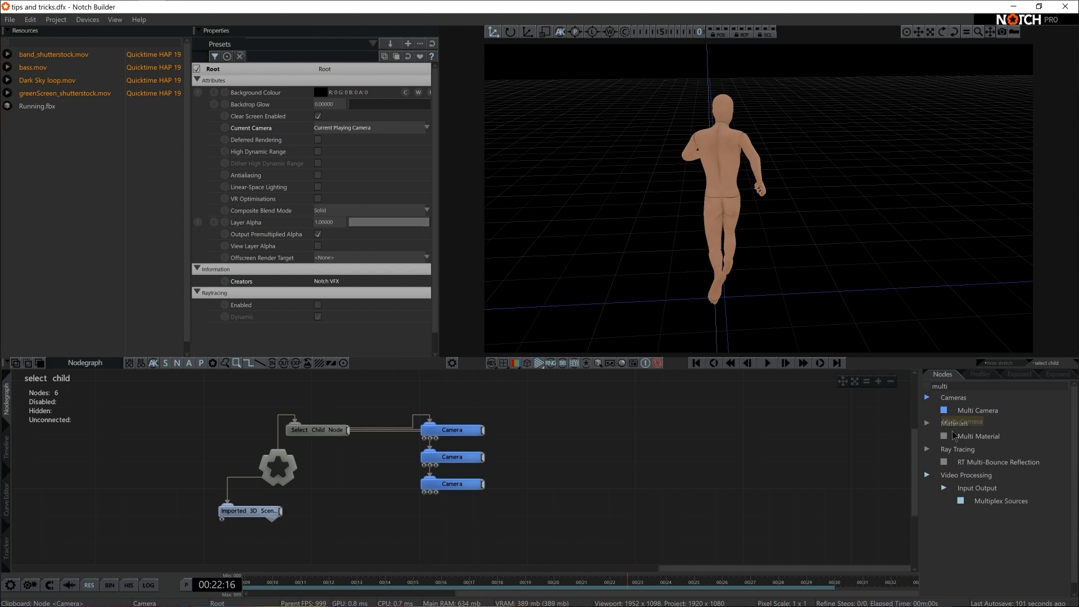
{"action": "left_click_drag", "start_coordinate": [1001, 501], "coordinate": [666, 454]}
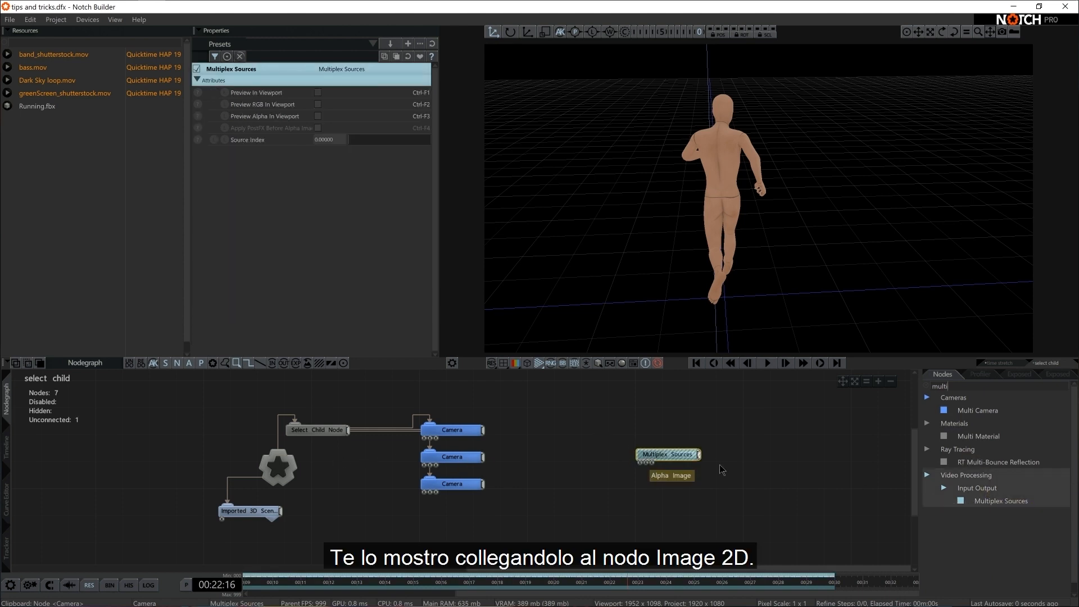
Add an Image 2D node connected to the Root and link the Multiplex Sources node to its Image input.
{"action": "left_click", "coordinate": [954, 386]}
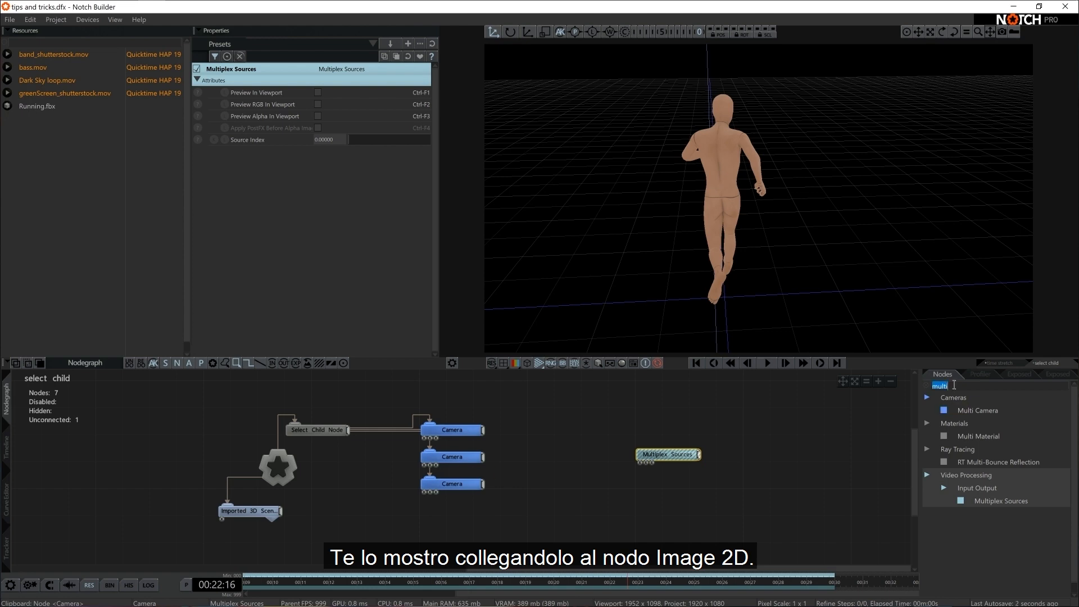
{"action": "type", "text": "image"}
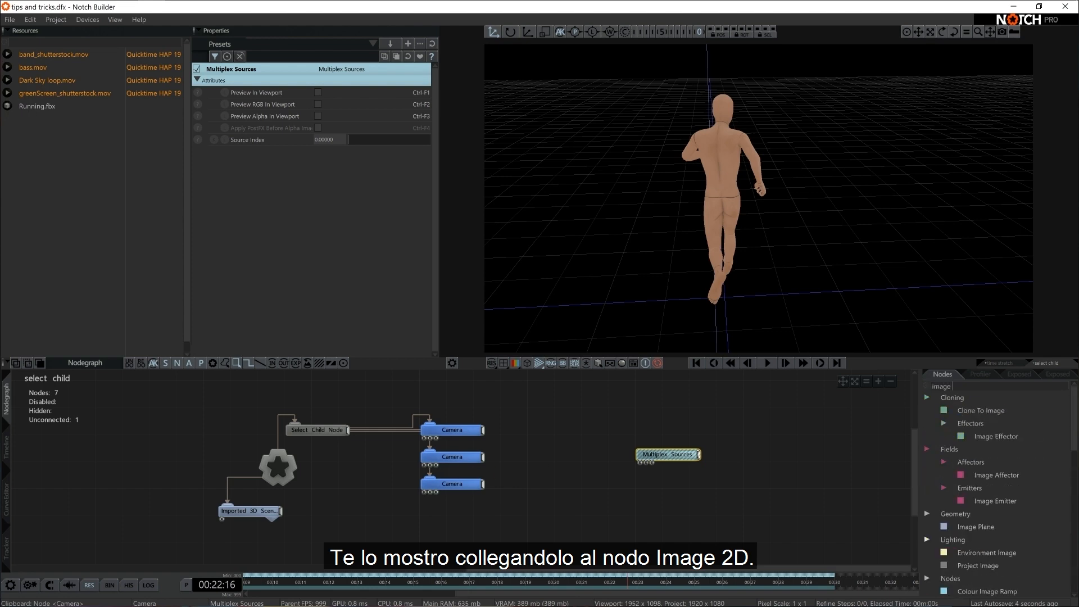
{"action": "type", "text": " 2"}
{"action": "key", "text": "Return"}
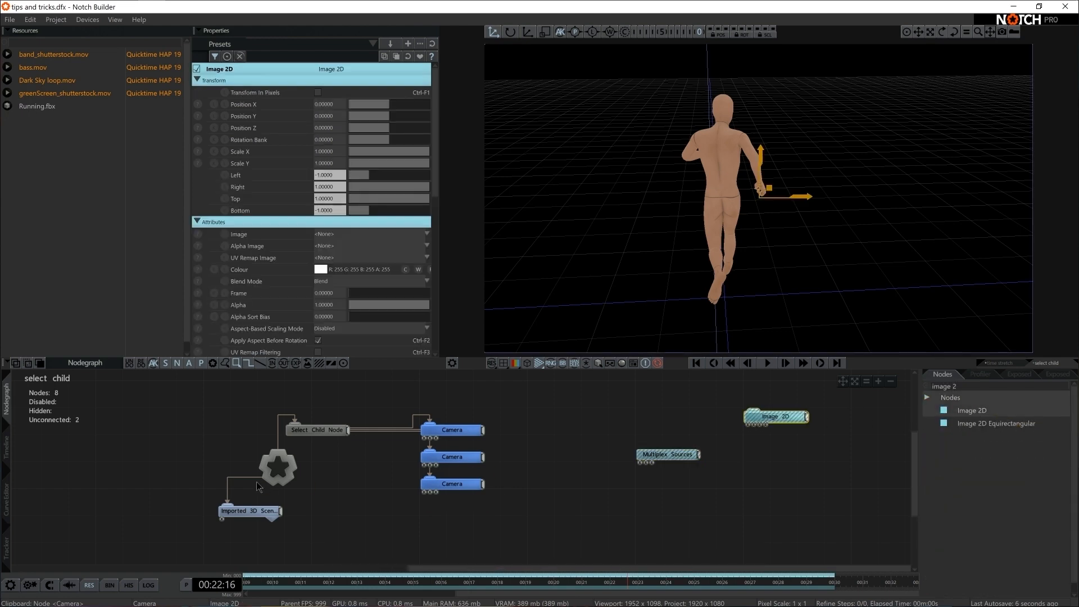
{"action": "left_click_drag", "start_coordinate": [275, 466], "coordinate": [775, 419]}
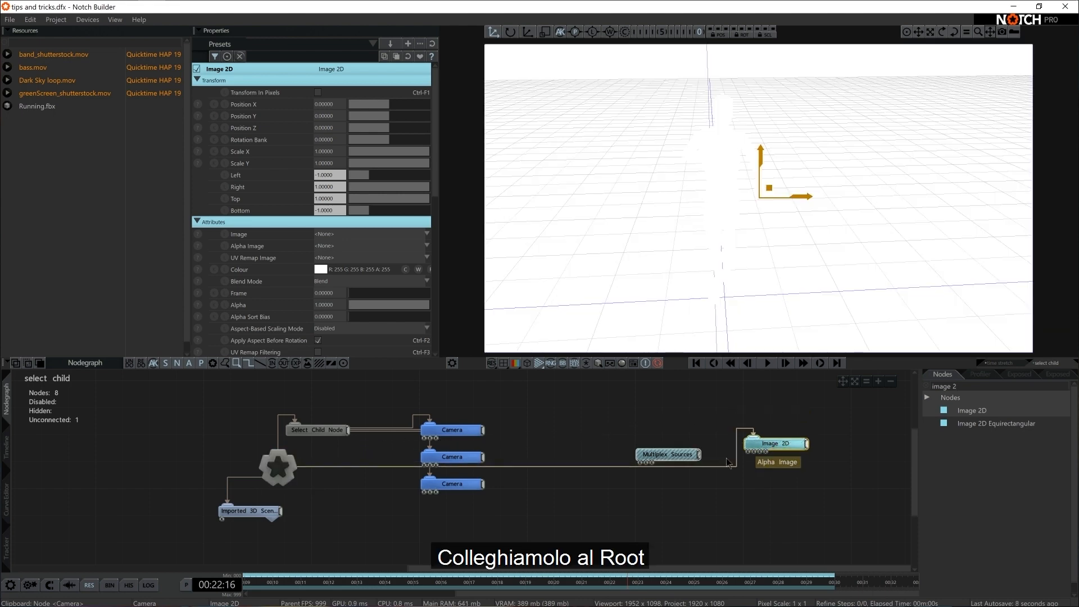
{"action": "left_click_drag", "start_coordinate": [667, 454], "coordinate": [749, 453]}
{"action": "middle_click_drag", "start_coordinate": [700, 509], "coordinate": [690, 488]}
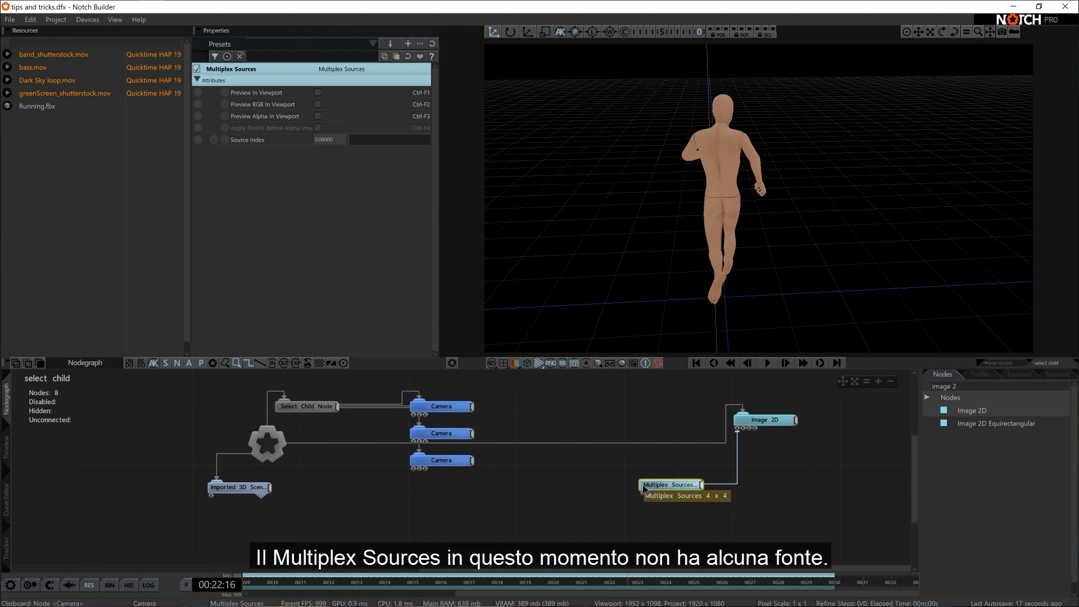
Add band_shutterstock.mov to the nodegraph as a Video Loader and connect it to the Multiplex Sources node's Sources input.
{"action": "left_click_drag", "start_coordinate": [54, 59], "coordinate": [604, 523]}
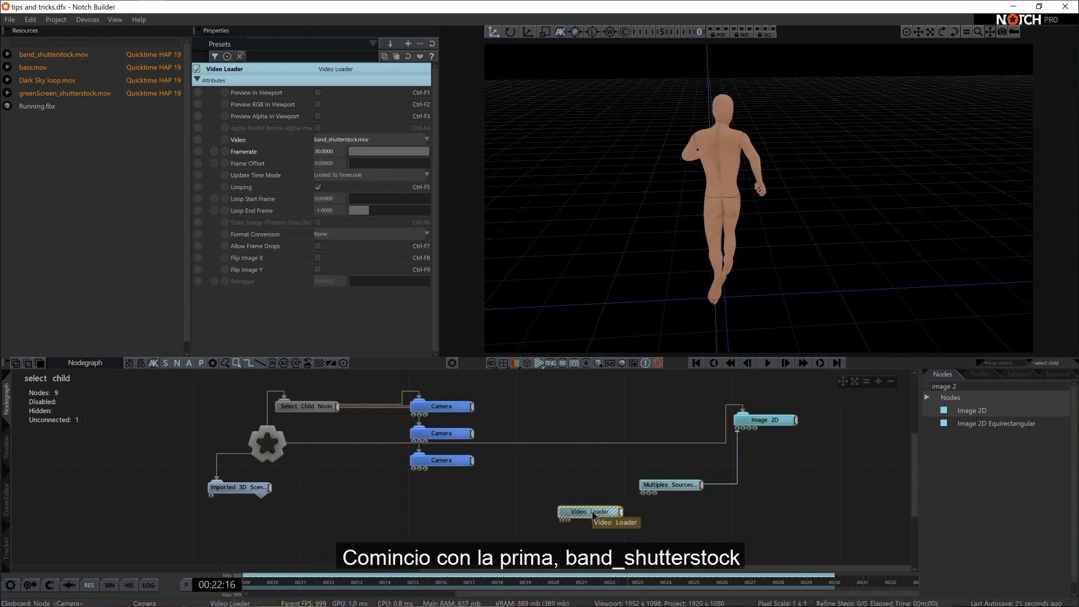
{"action": "left_click", "coordinate": [318, 92]}
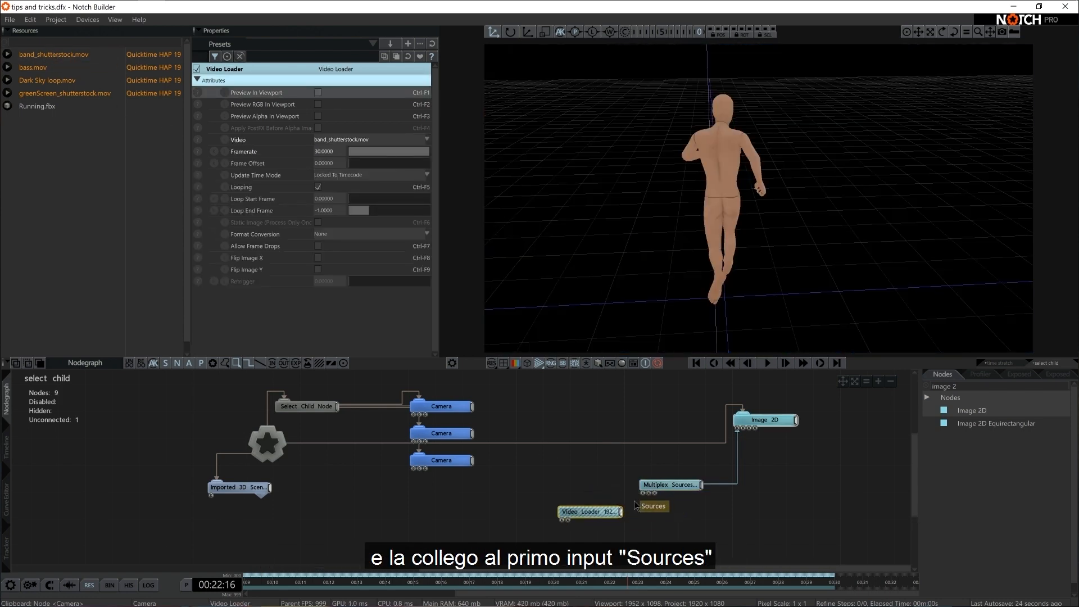
{"action": "left_click_drag", "start_coordinate": [621, 512], "coordinate": [642, 493]}
{"action": "middle_click_drag", "start_coordinate": [626, 491], "coordinate": [610, 454]}
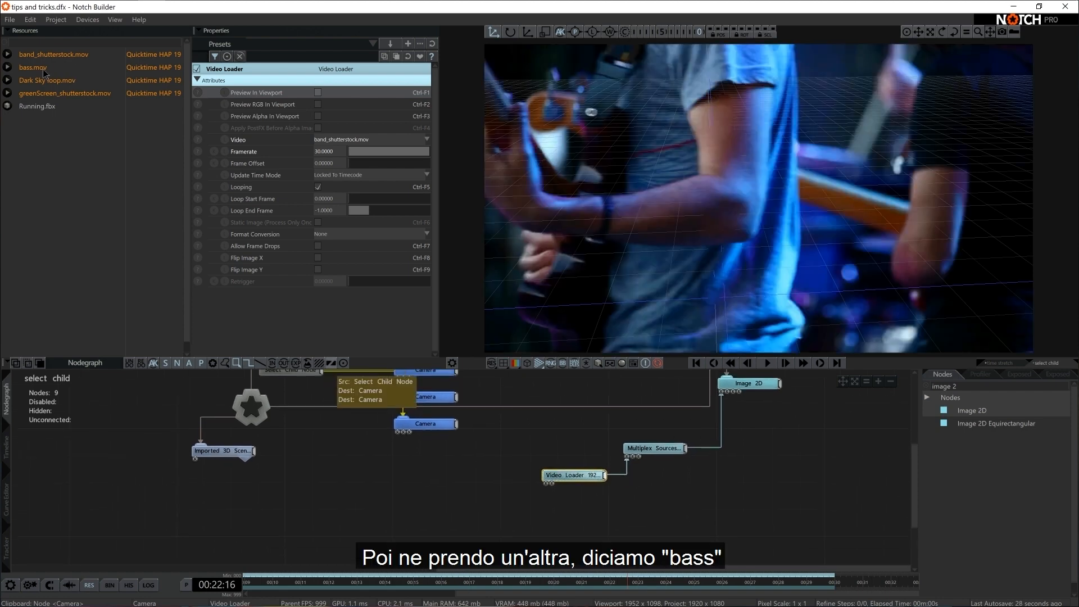
Add bass.mov below the first Video Loader, preview it in the viewport, and connect it to the same Sources input.
{"action": "left_click_drag", "start_coordinate": [45, 68], "coordinate": [541, 499]}
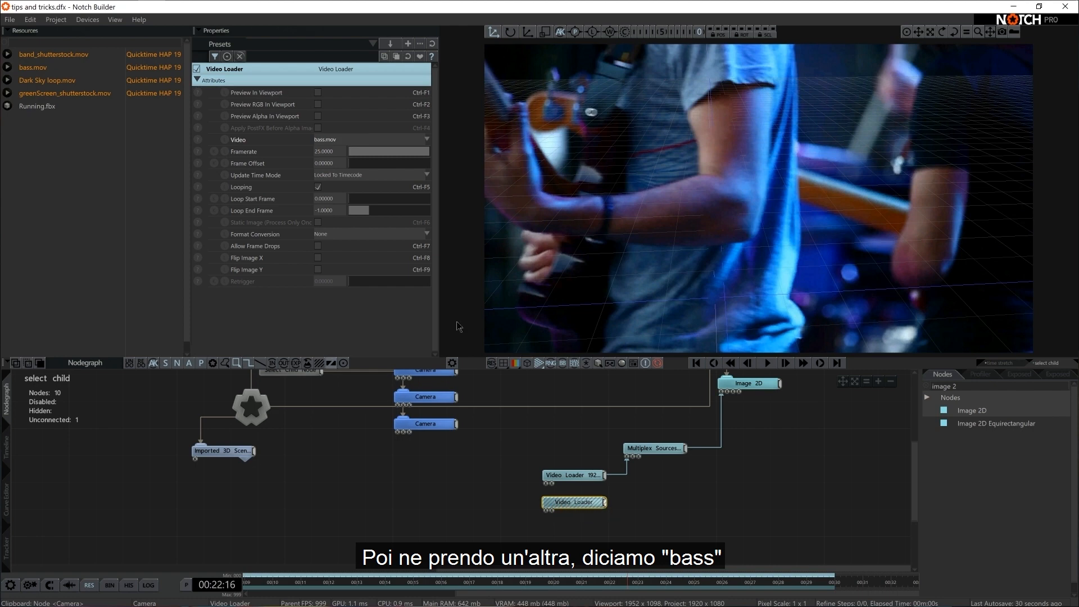
{"action": "left_click", "coordinate": [318, 92]}
{"action": "key", "text": "space"}
{"action": "key", "text": "space"}
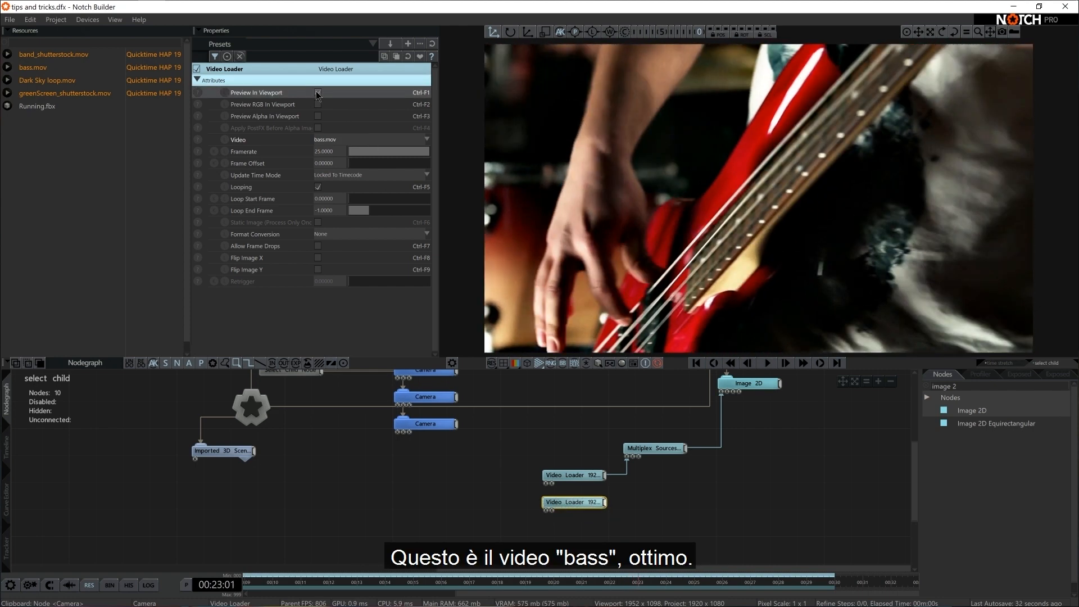
{"action": "left_click", "coordinate": [318, 92]}
{"action": "left_click_drag", "start_coordinate": [605, 502], "coordinate": [627, 456]}
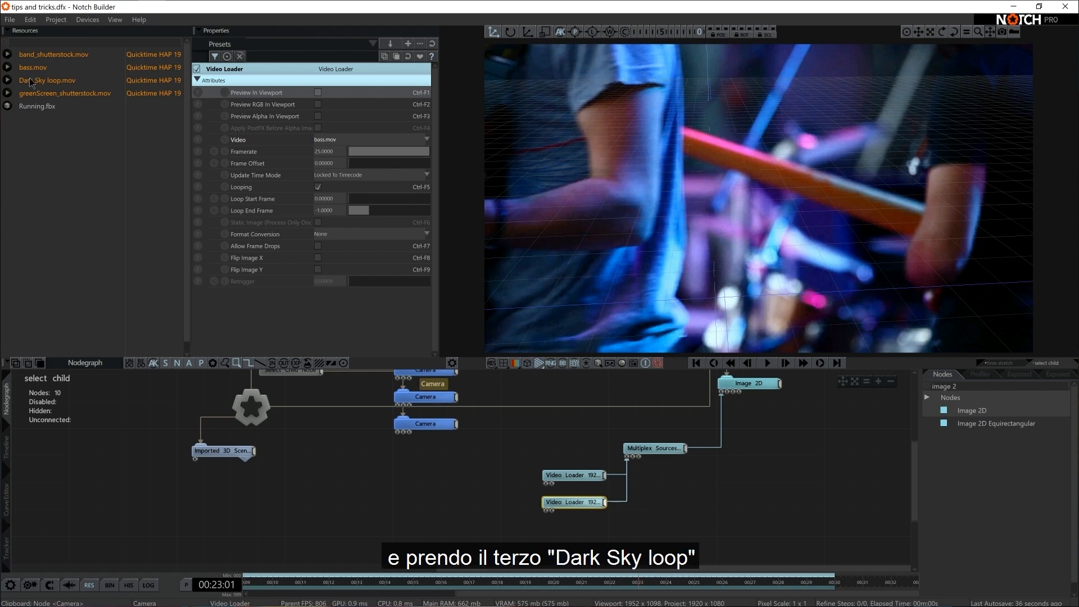
Add Dark Sky loop.mov as a third Video Loader and connect it to the Multiplex Sources node's Sources input.
{"action": "left_click_drag", "start_coordinate": [35, 82], "coordinate": [544, 527]}
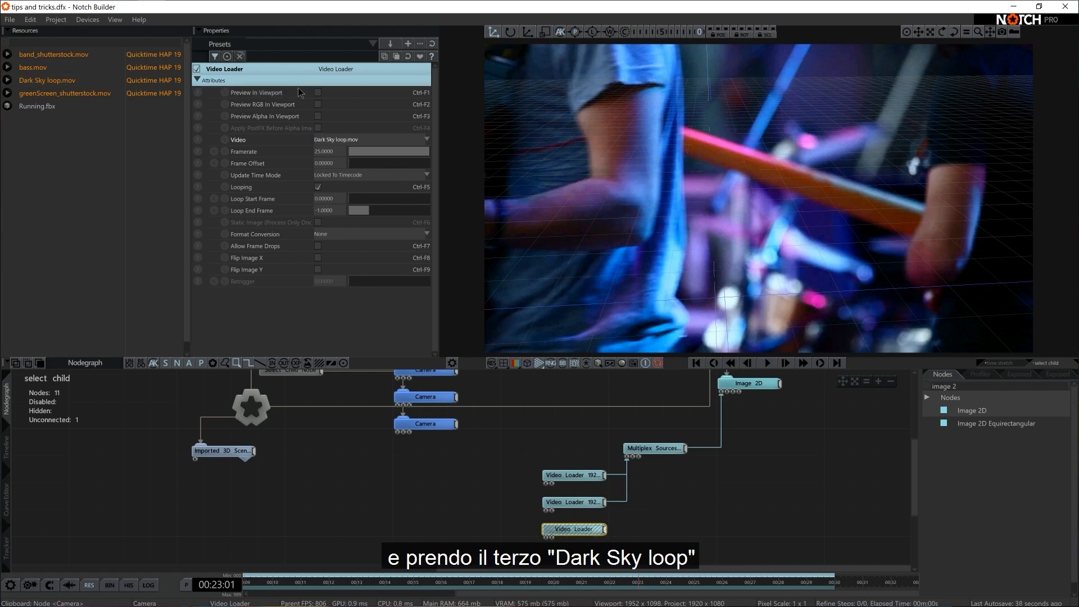
{"action": "left_click", "coordinate": [318, 92]}
{"action": "left_click", "coordinate": [317, 92]}
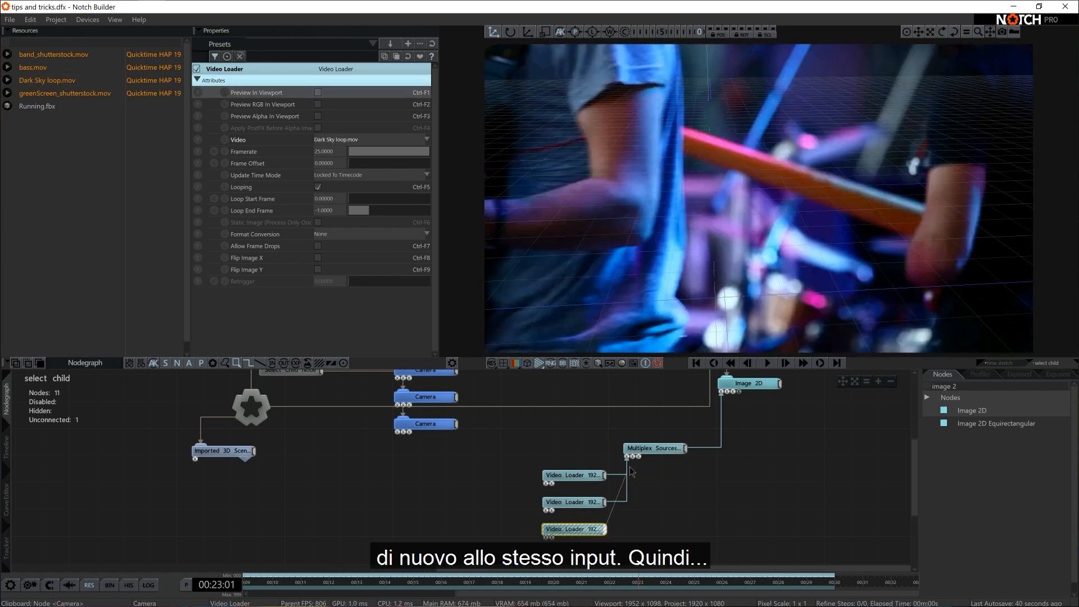
{"action": "left_click_drag", "start_coordinate": [605, 528], "coordinate": [627, 457]}
Set the Multiplex Sources node's Source Index to 2 to render the Dark Sky loop video.
{"action": "left_click", "coordinate": [641, 448]}
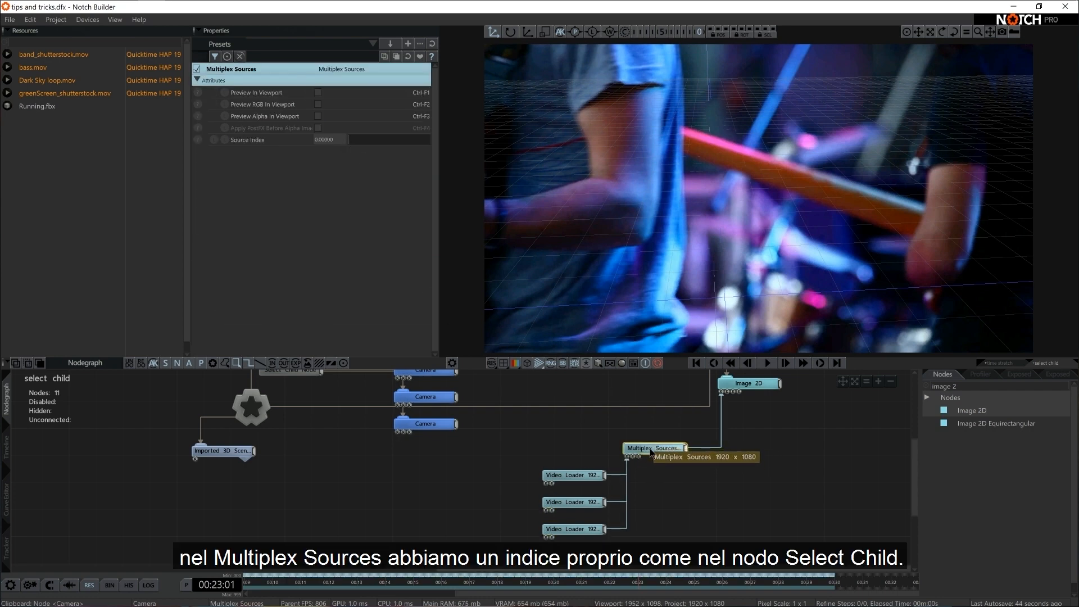
{"action": "mouse_move", "coordinate": [358, 143]}
{"action": "left_mouse_down"}
{"action": "mouse_move", "coordinate": [438, 144]}
{"action": "mouse_move", "coordinate": [359, 144]}
{"action": "left_mouse_up"}
{"action": "middle_click_drag", "start_coordinate": [468, 493], "coordinate": [504, 523]}
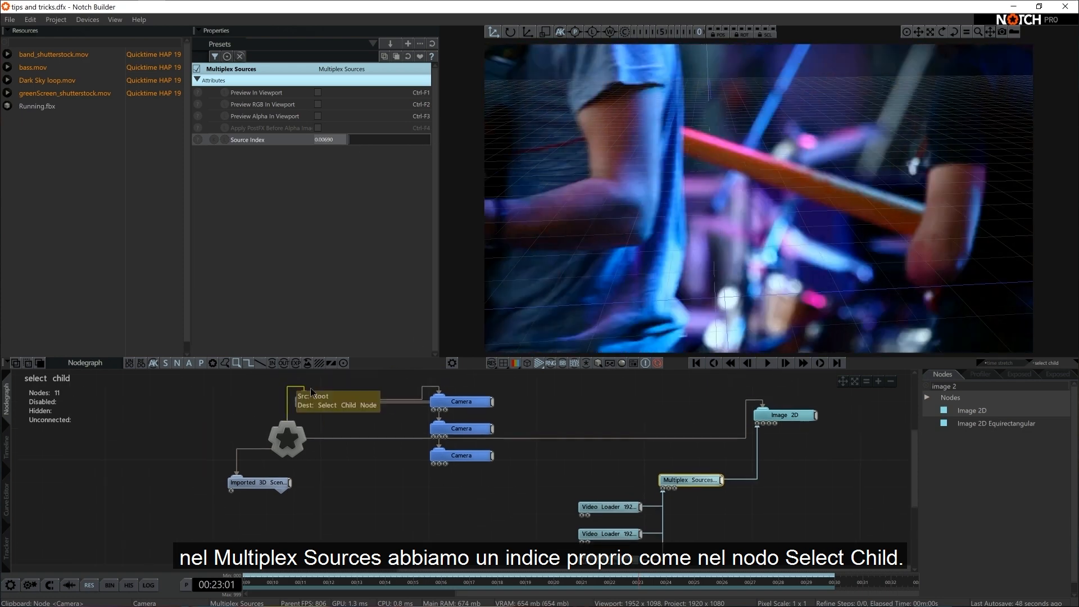
{"action": "middle_click_drag", "start_coordinate": [512, 451], "coordinate": [435, 419]}
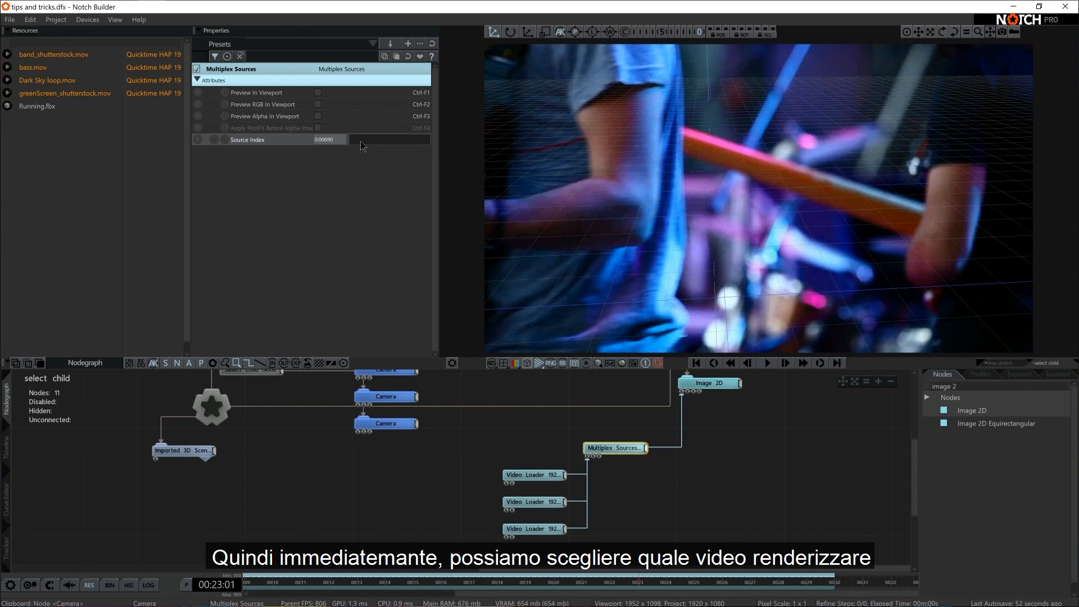
{"action": "left_click_drag", "start_coordinate": [362, 146], "coordinate": [445, 152]}
{"action": "left_click", "coordinate": [332, 140]}
{"action": "type", "text": "2"}
{"action": "key", "text": "Return"}
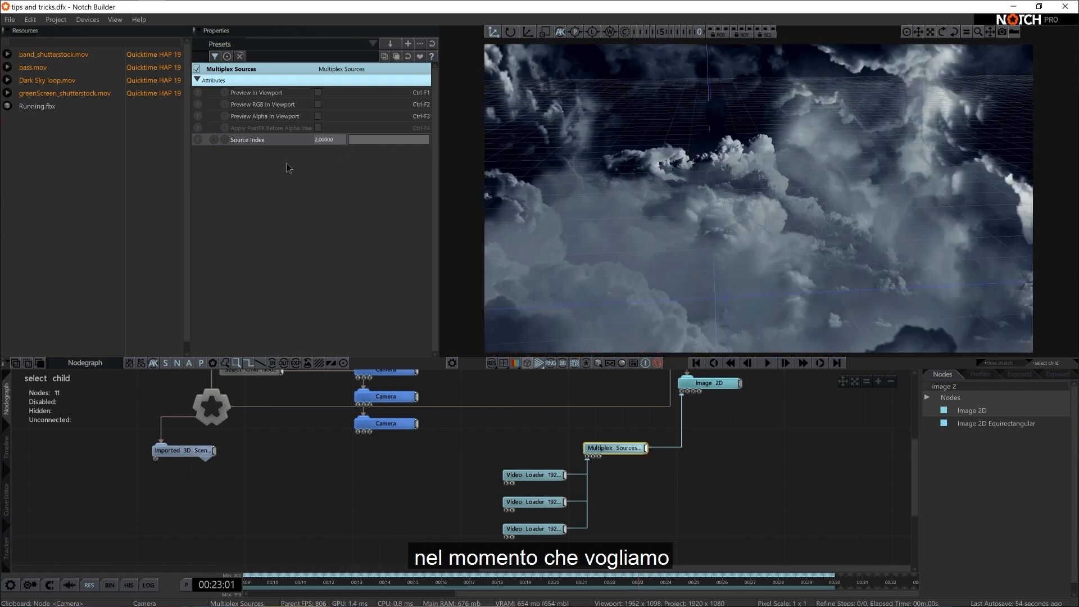
Lower the Source Index to 0 to render the band video again, and hide the viewport grid.
{"action": "left_click_drag", "start_coordinate": [397, 141], "coordinate": [352, 143]}
{"action": "key", "text": "g"}
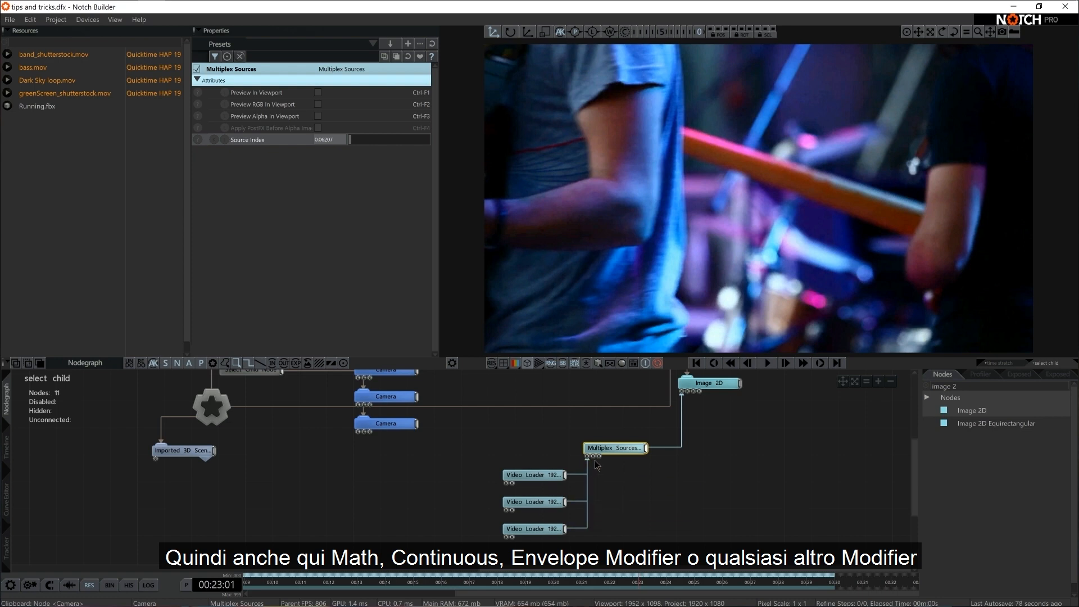
{"action": "mouse_move", "coordinate": [351, 141]}
{"action": "left_mouse_down"}
{"action": "mouse_move", "coordinate": [438, 149]}
{"action": "mouse_move", "coordinate": [359, 147]}
{"action": "left_mouse_up"}
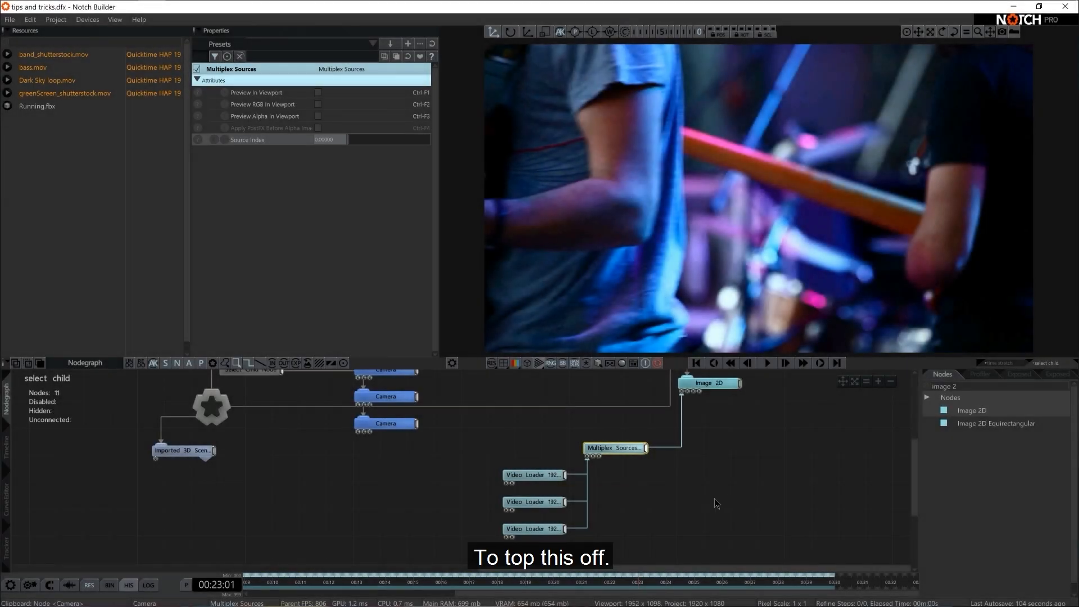
Search the node library for "layer p" and add a Layer Precomp node below the three Video Loaders.
{"action": "scroll", "coordinate": [717, 503], "scroll_direction": "down", "scroll_amount": 2}
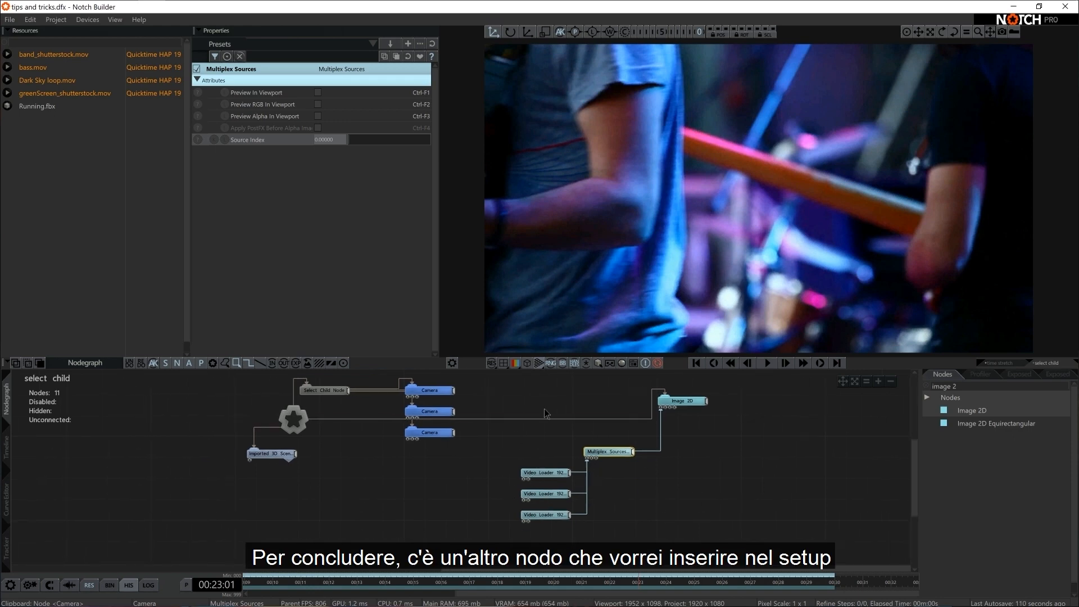
{"action": "left_click", "coordinate": [986, 386]}
{"action": "key", "text": "BackSpace"}
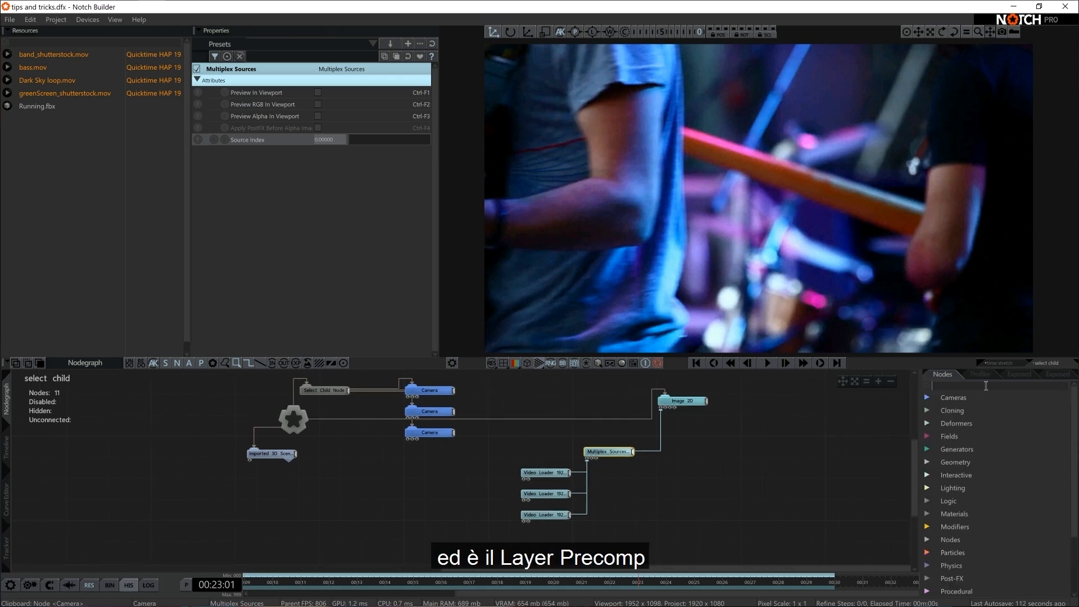
{"action": "type", "text": "lat"}
{"action": "key", "text": "BackSpace"}
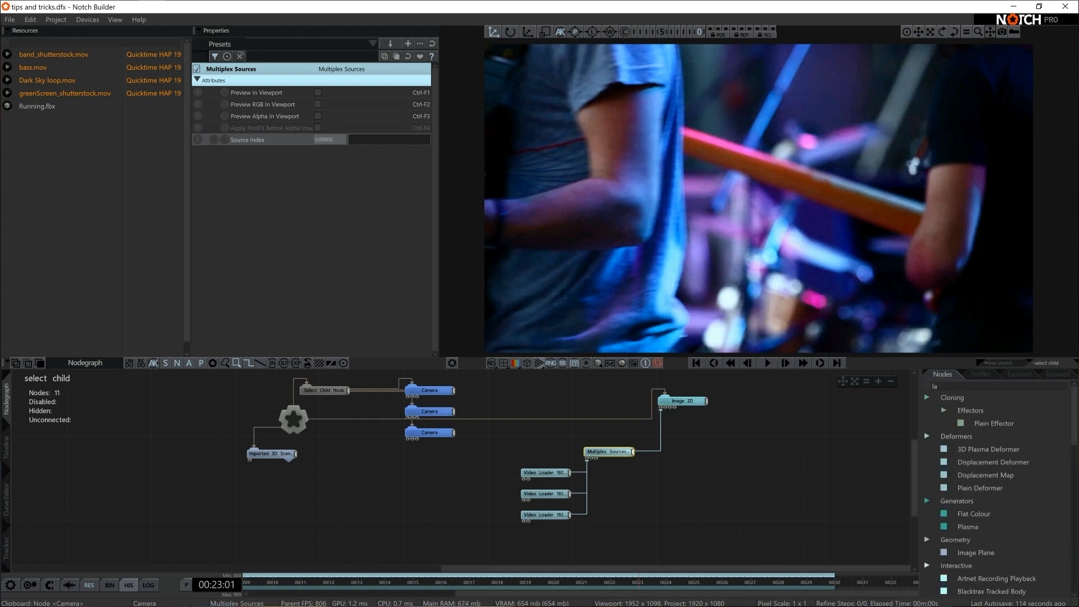
{"action": "type", "text": "yer p"}
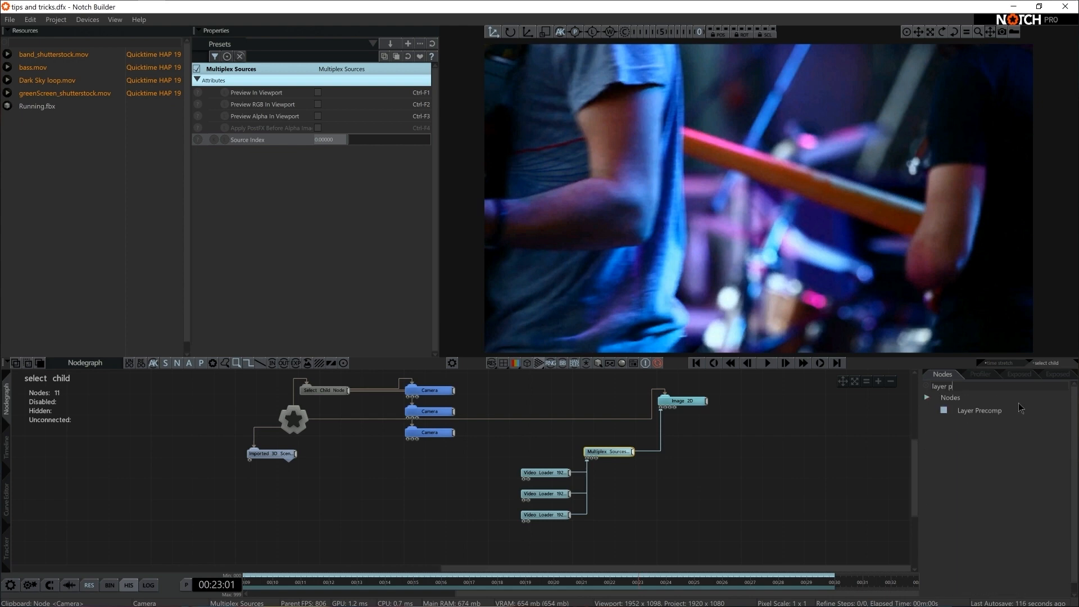
{"action": "left_click_drag", "start_coordinate": [1020, 408], "coordinate": [531, 537]}
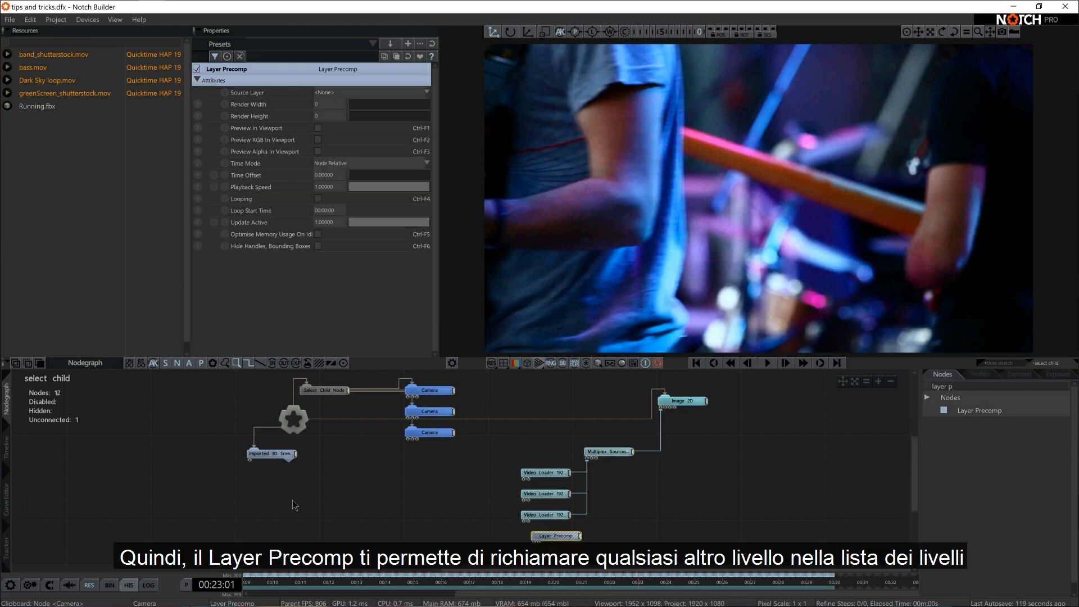
Examine the time stretch layer and its nodegraph, and return to the select child layer's nodegraph.
{"action": "left_click", "coordinate": [6, 449]}
{"action": "left_click", "coordinate": [50, 402]}
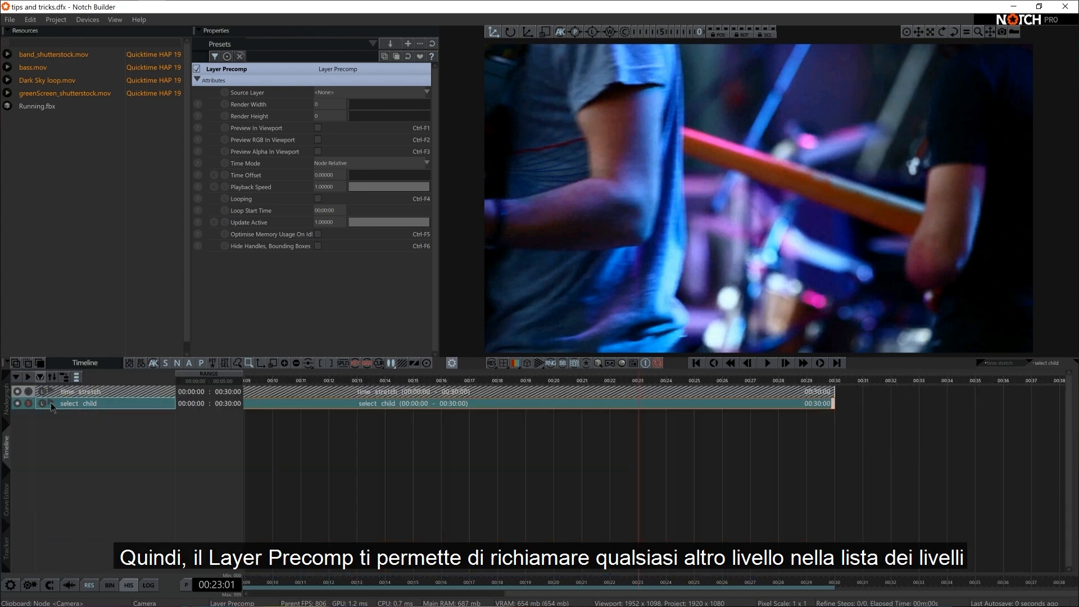
{"action": "left_click", "coordinate": [137, 391]}
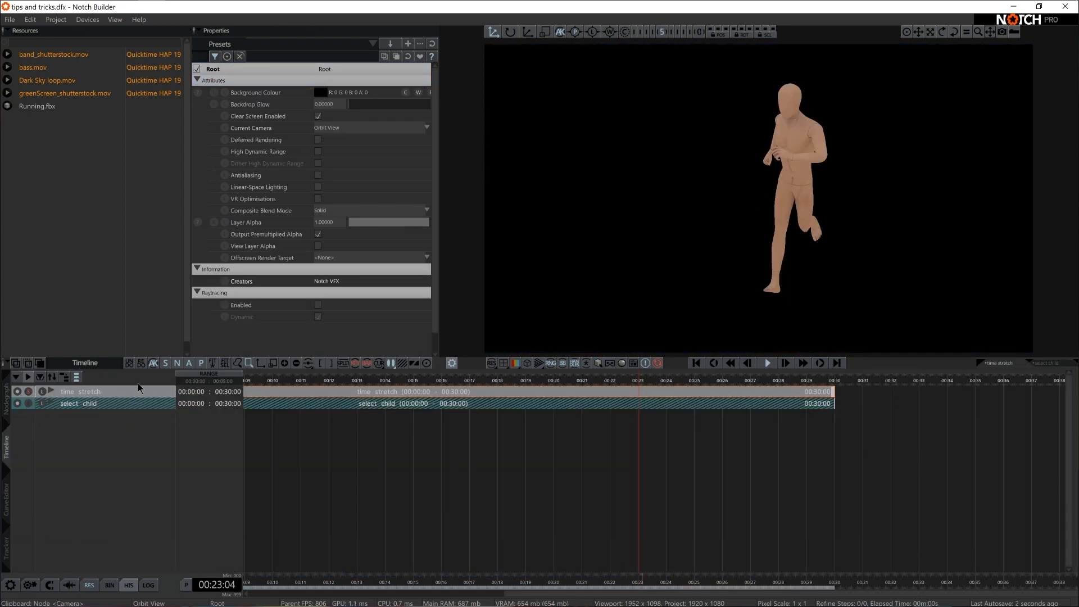
{"action": "key", "text": "space"}
{"action": "left_click", "coordinate": [6, 399]}
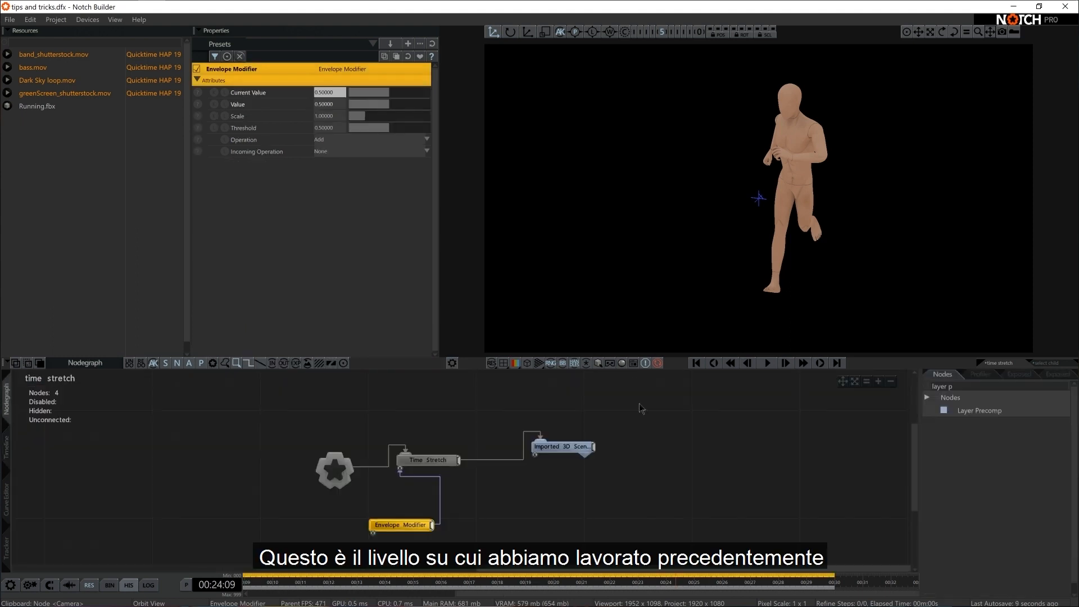
{"action": "left_click", "coordinate": [5, 443]}
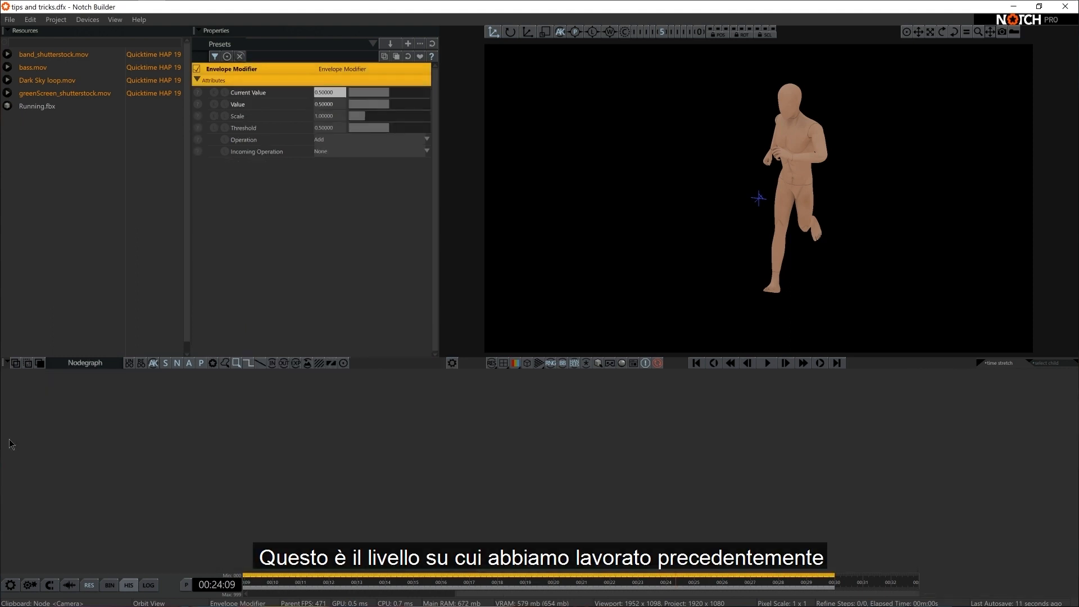
{"action": "left_click", "coordinate": [79, 404]}
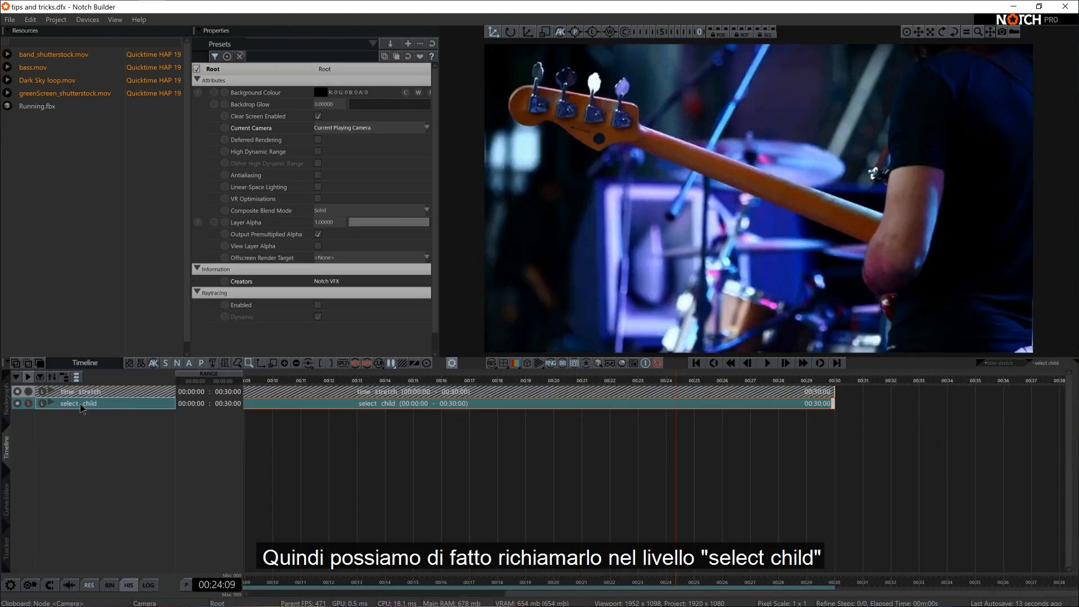
{"action": "left_click", "coordinate": [6, 397]}
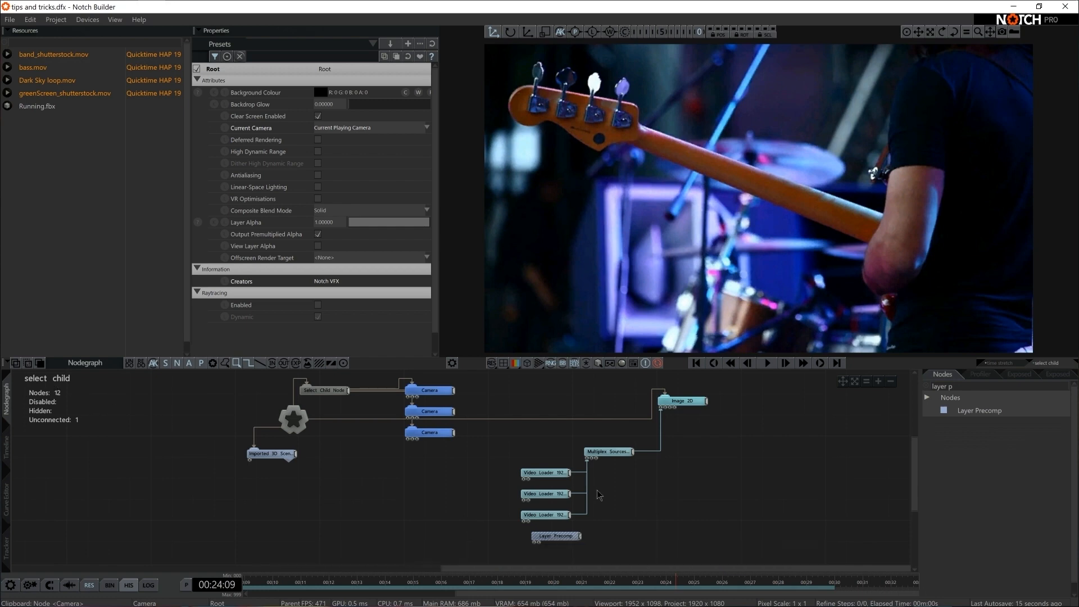
Connect the Layer Precomp node to the Multiplex Sources node's Sources input and set its Source Layer to time stretch.
{"action": "left_click", "coordinate": [570, 536]}
{"action": "left_click_drag", "start_coordinate": [571, 537], "coordinate": [605, 458]}
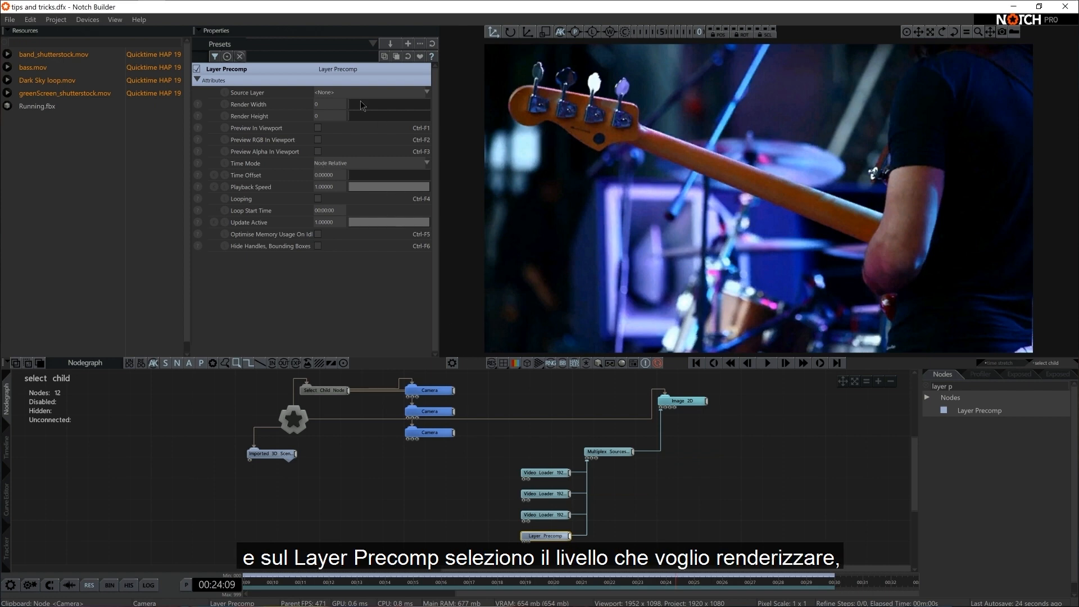
{"action": "left_click", "coordinate": [332, 92]}
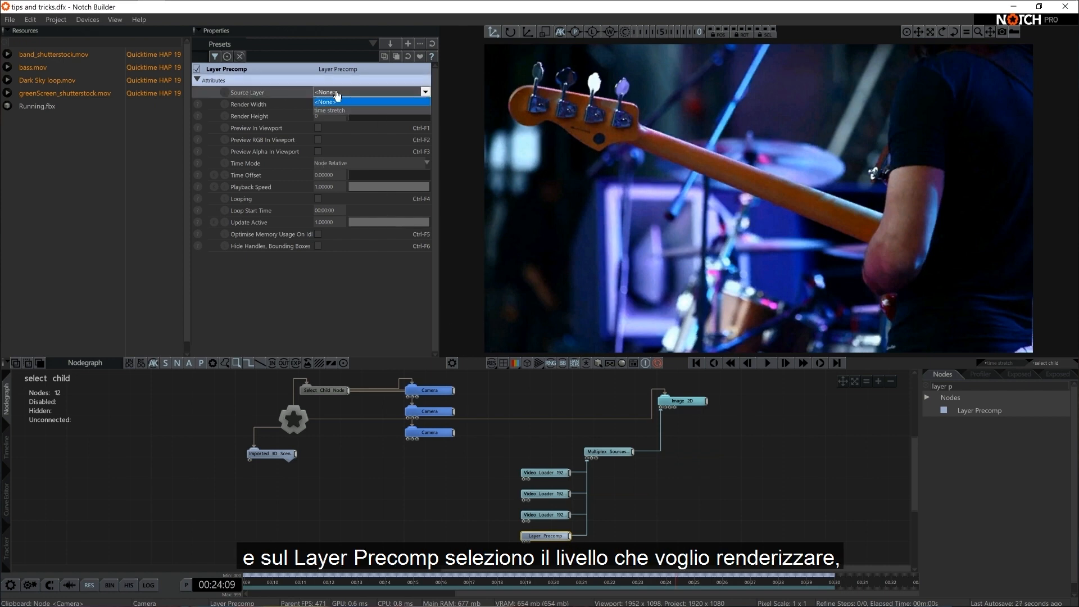
{"action": "left_click", "coordinate": [331, 110]}
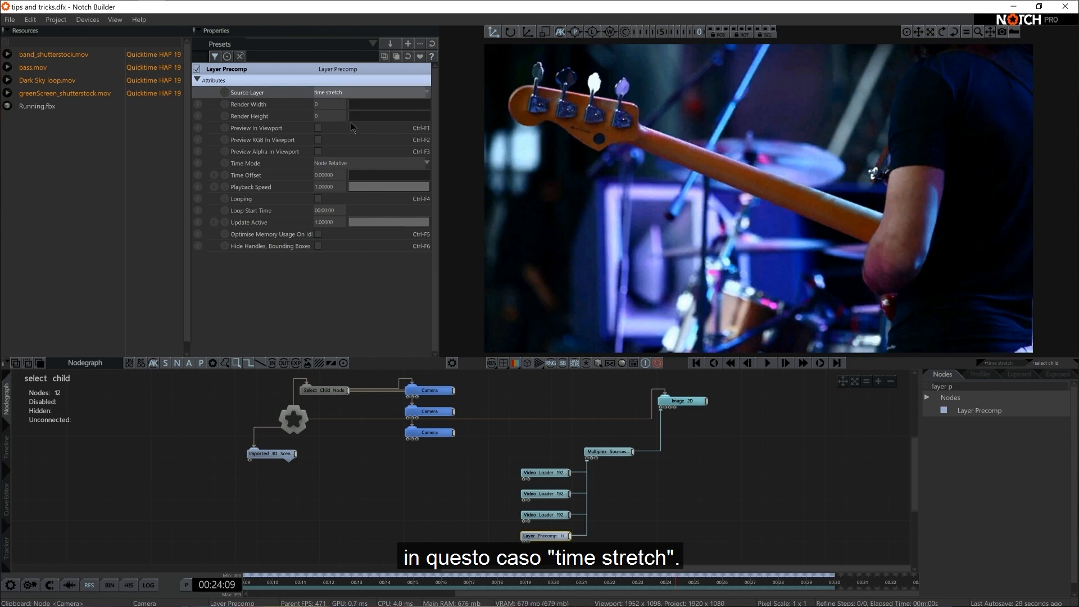
Set the Multiplex Sources node's Source Index to 3 to render the Layer Precomp, and select the Layer Precomp node.
{"action": "left_click", "coordinate": [610, 451]}
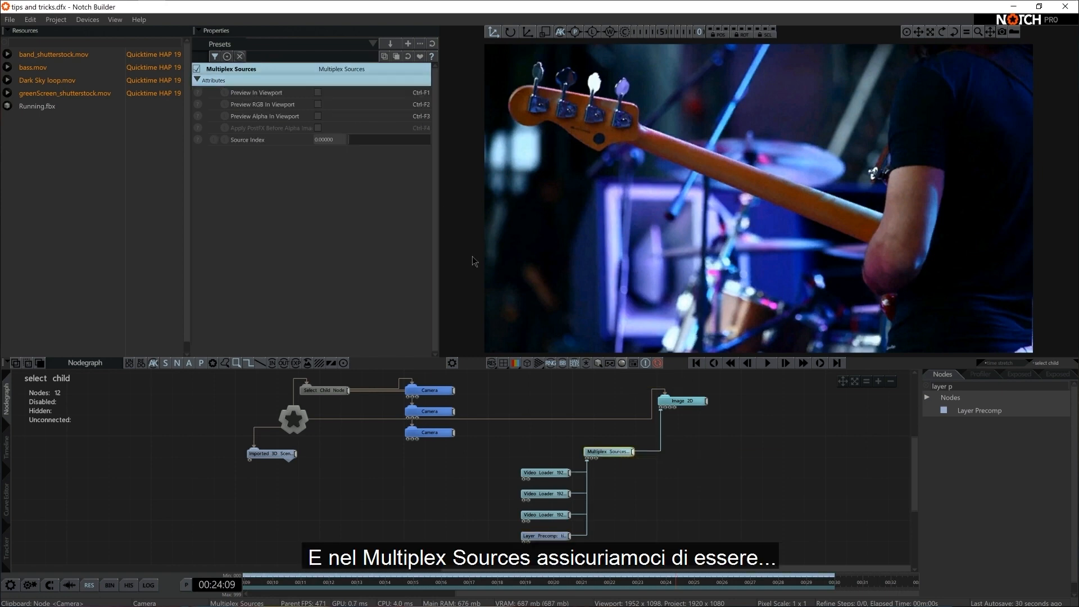
{"action": "left_click_drag", "start_coordinate": [349, 144], "coordinate": [453, 148]}
{"action": "left_click", "coordinate": [338, 140]}
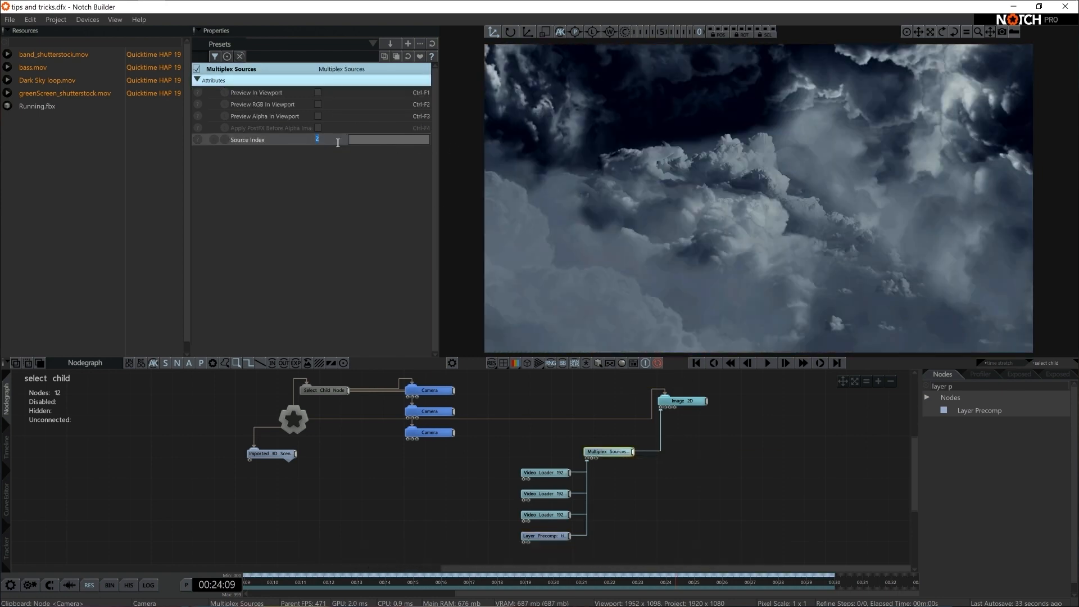
{"action": "type", "text": "3"}
{"action": "key", "text": "Return"}
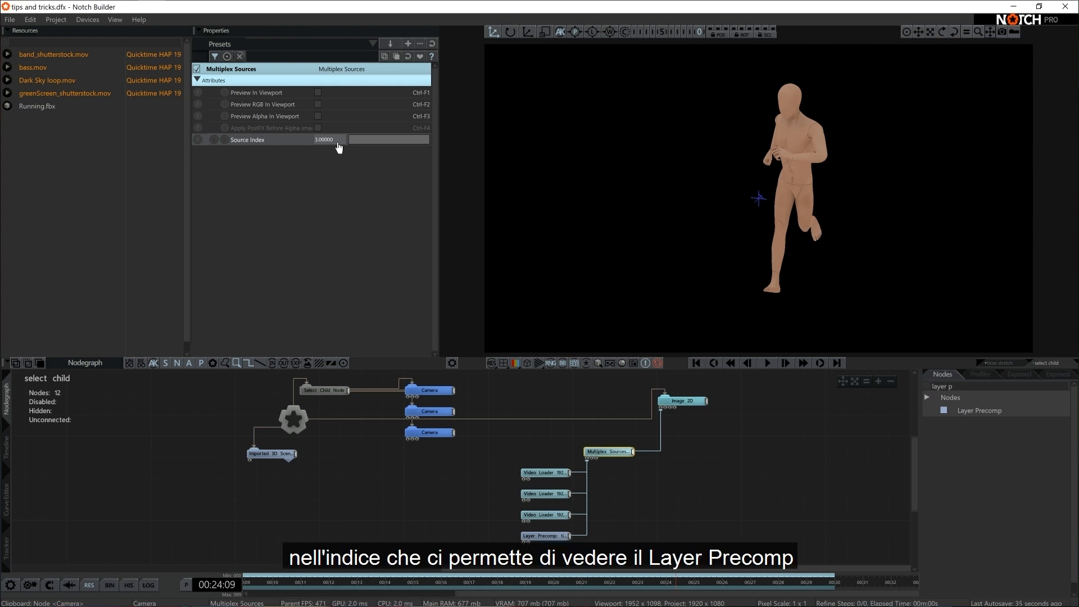
{"action": "left_click", "coordinate": [600, 514]}
{"action": "left_click", "coordinate": [550, 536]}
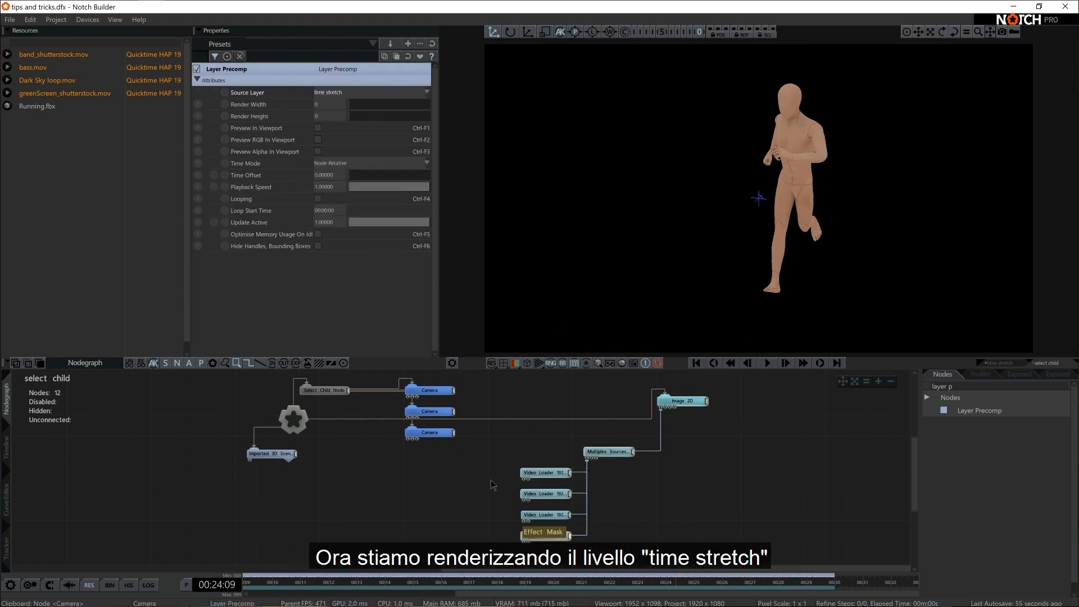